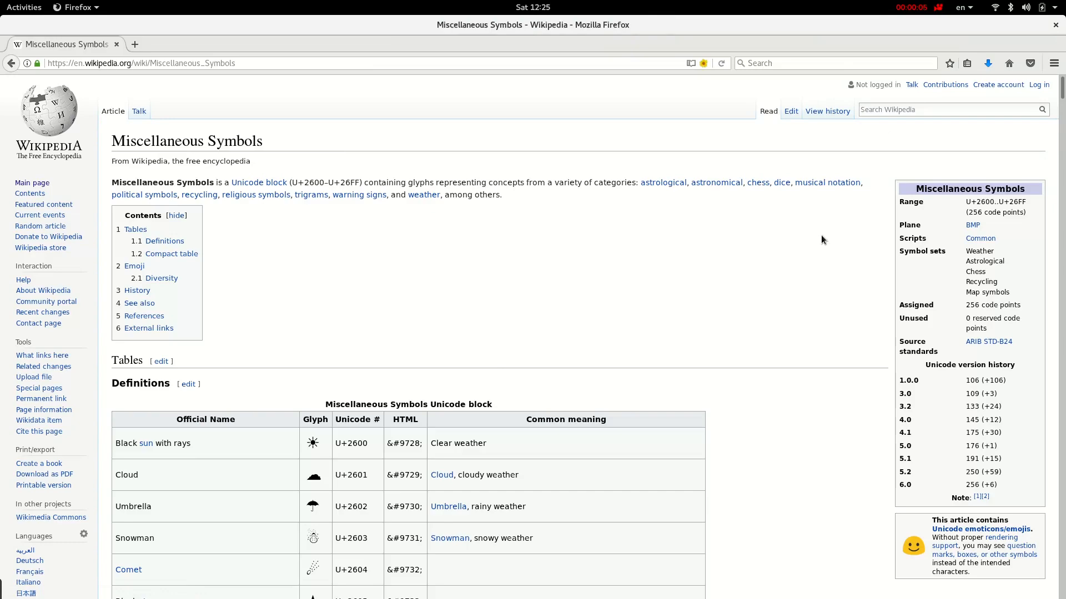
scroll(508, 375, "down", 2)
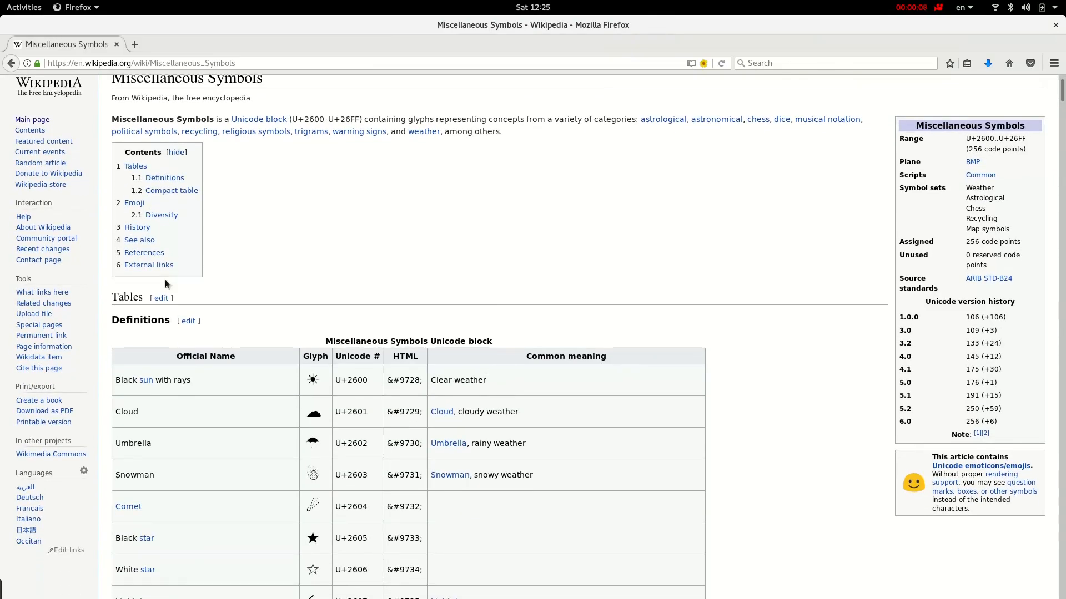
scroll(379, 335, "up", 2)
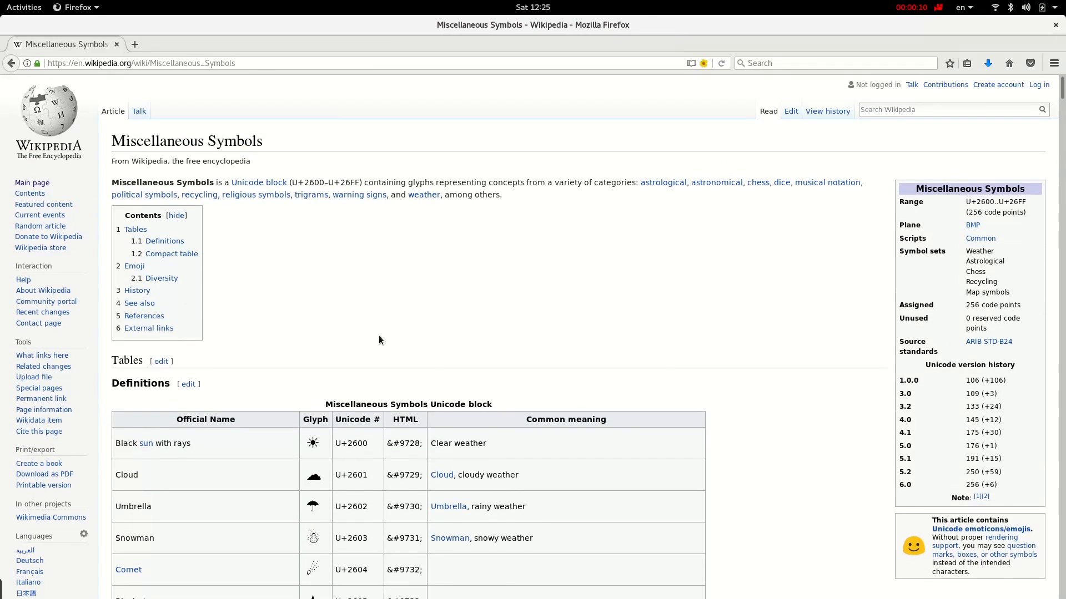
scroll(432, 335, "down", 3)
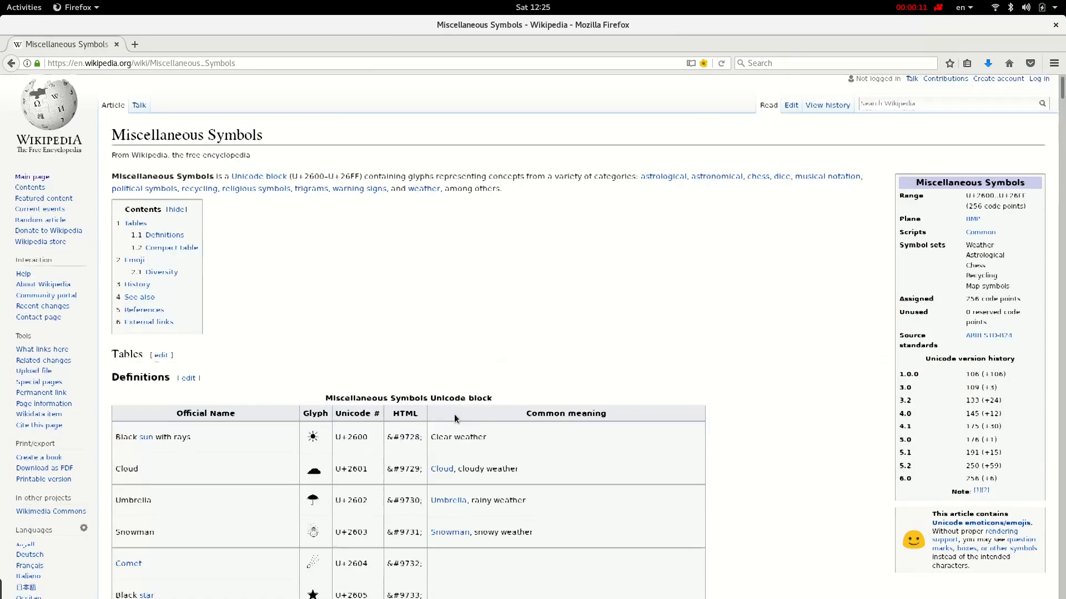
scroll(400, 239, "up", 3)
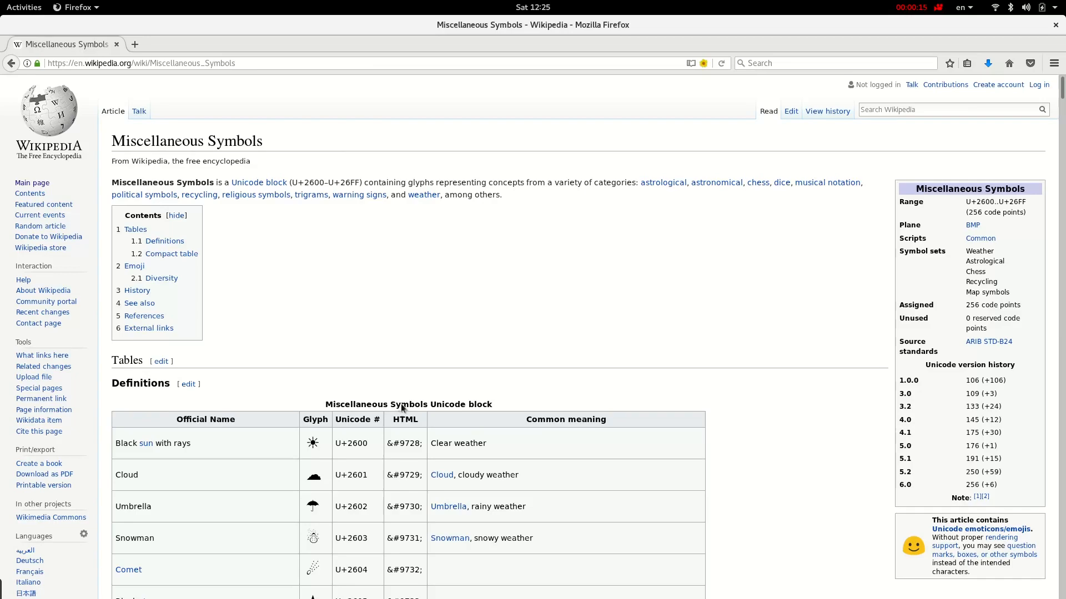
scroll(402, 408, "down", 3)
scroll(396, 410, "down", 3)
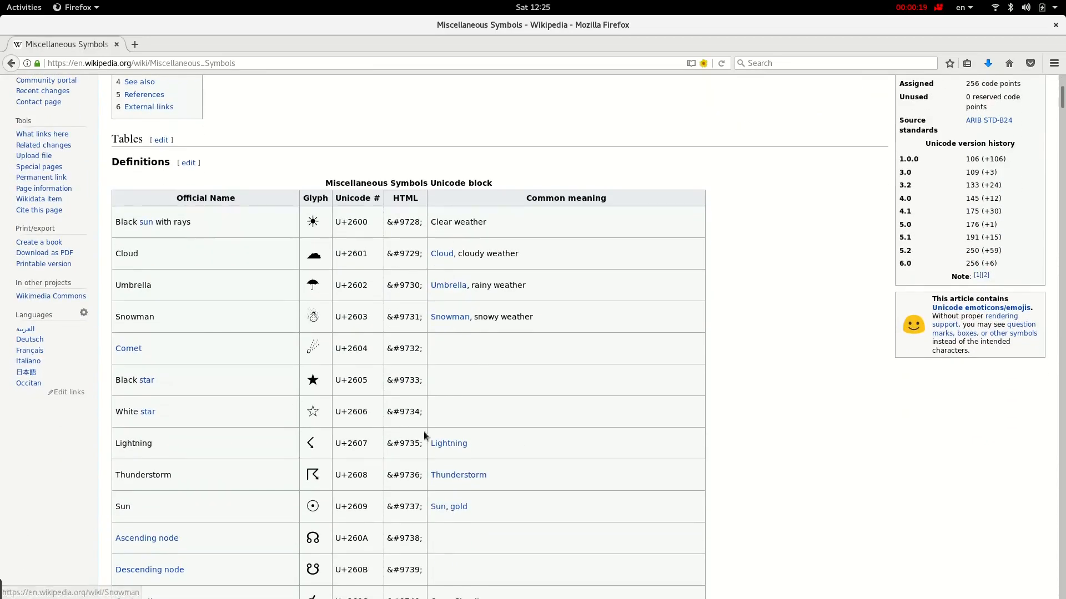
scroll(424, 431, "up", 3)
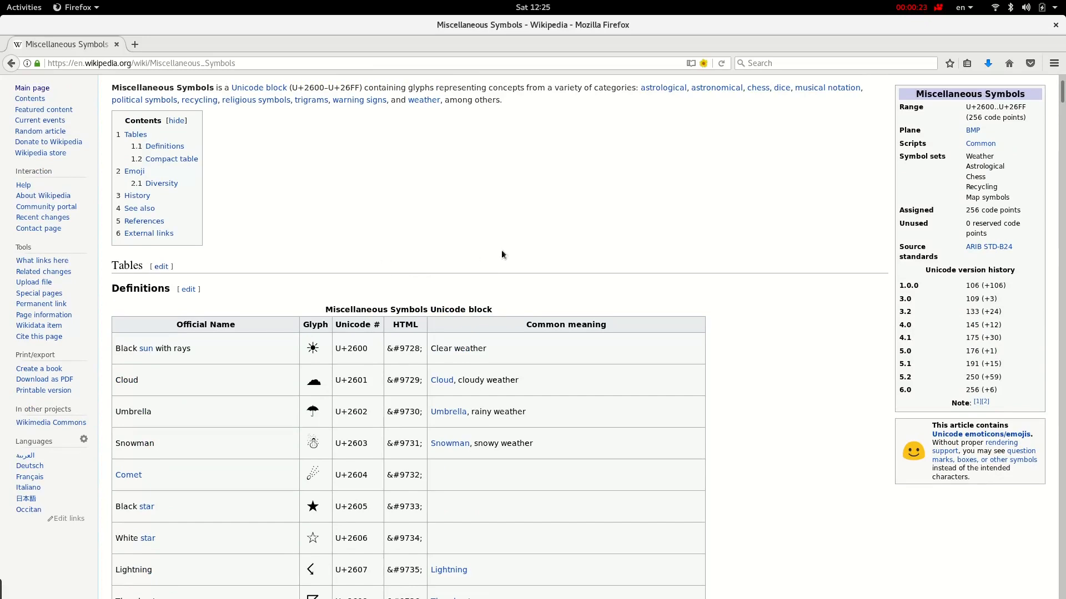
scroll(501, 250, "up", 3)
scroll(611, 359, "up", 2)
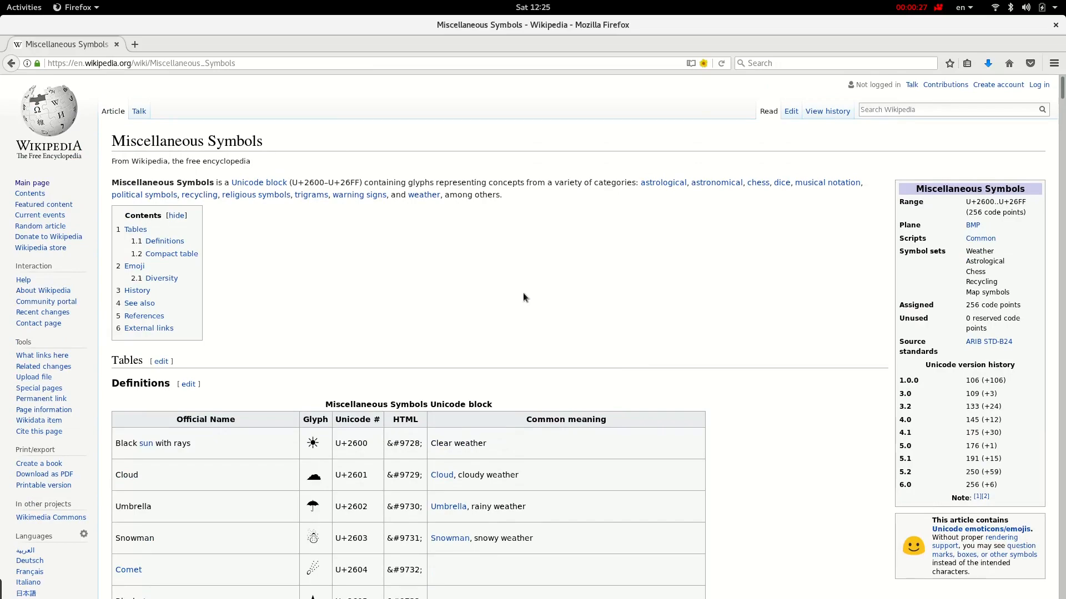
scroll(625, 337, "down", 3)
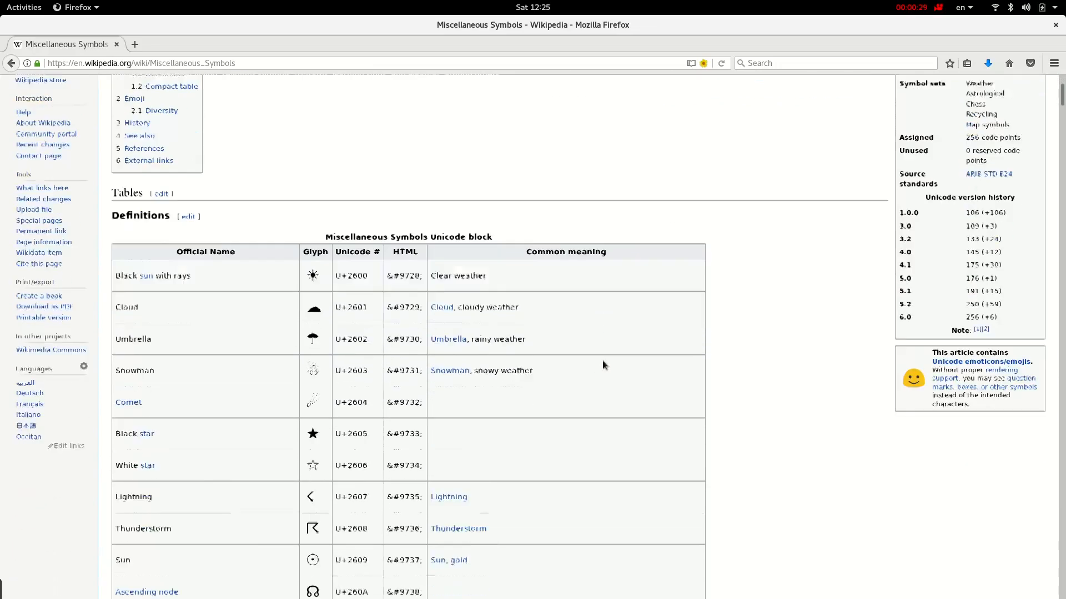
scroll(602, 360, "down", 3)
scroll(599, 364, "down", 2)
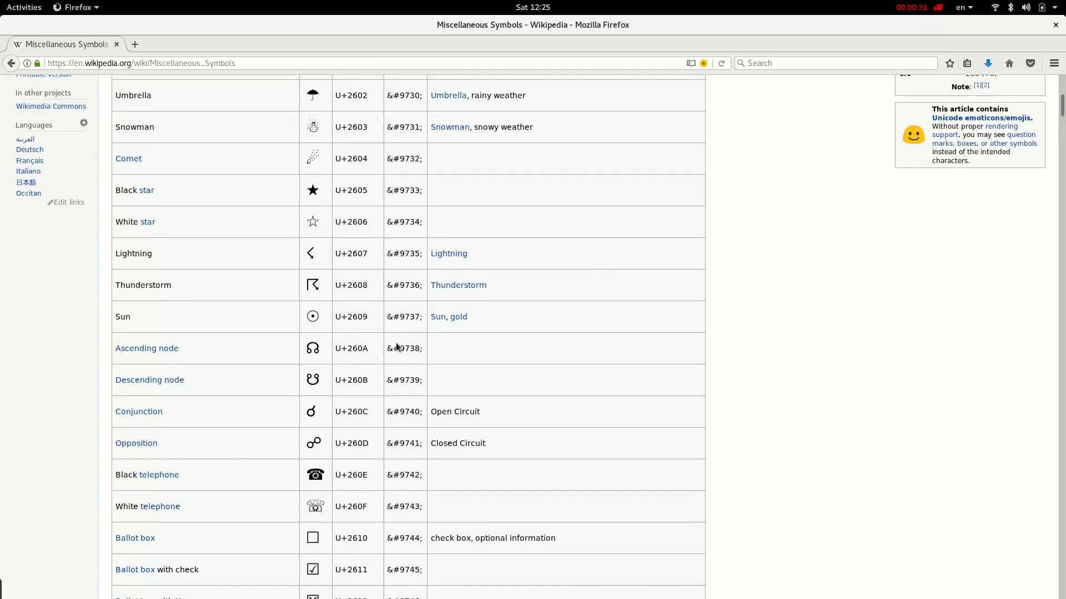
scroll(378, 442, "down", 3)
scroll(358, 425, "down", 3)
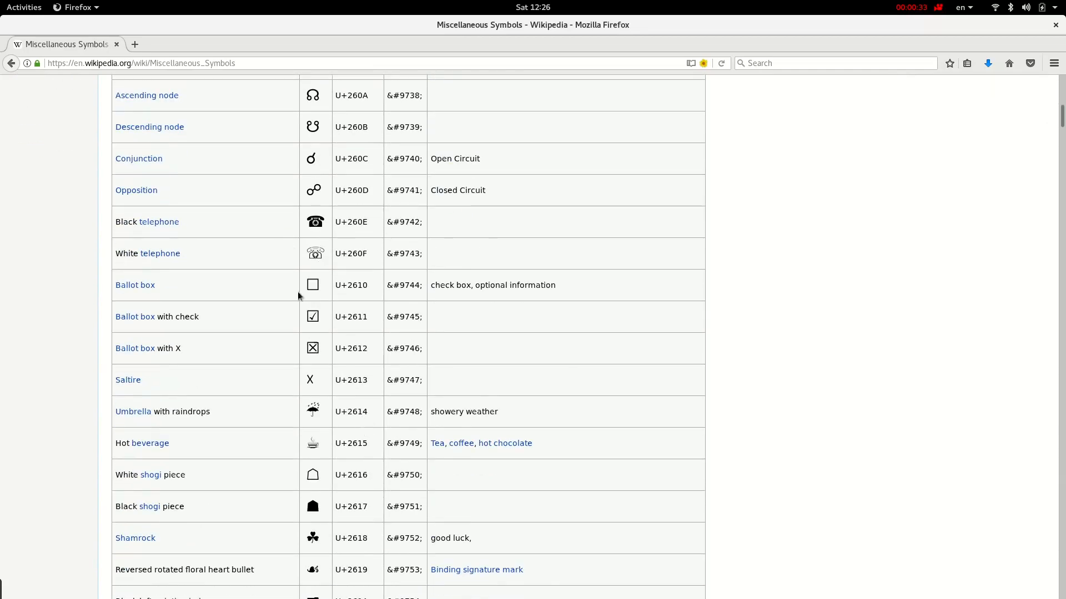
scroll(308, 413, "down", 3)
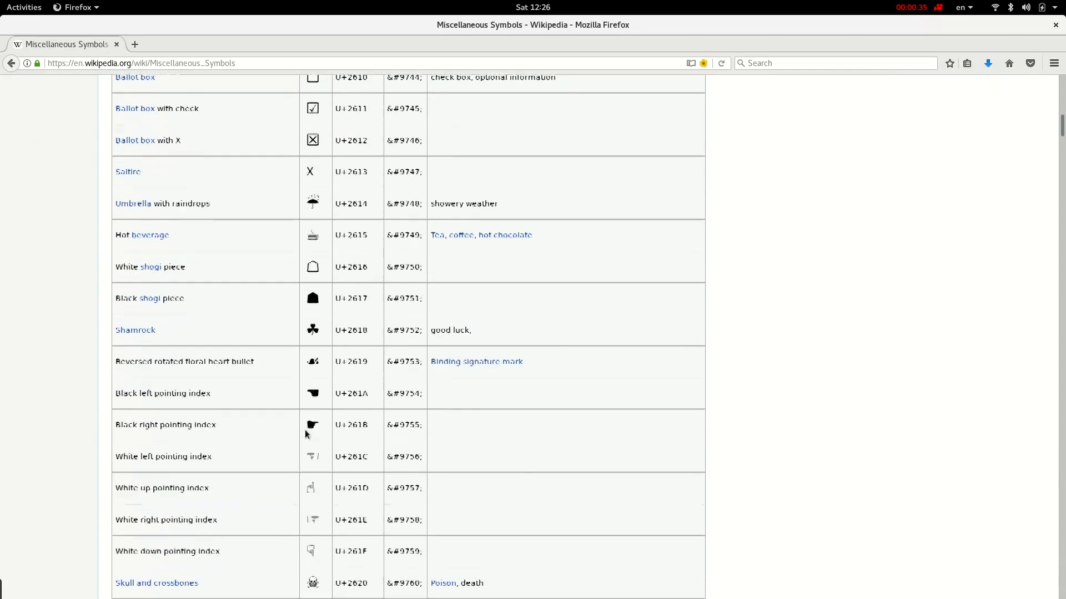
scroll(350, 392, "down", 3)
scroll(386, 368, "up", 2)
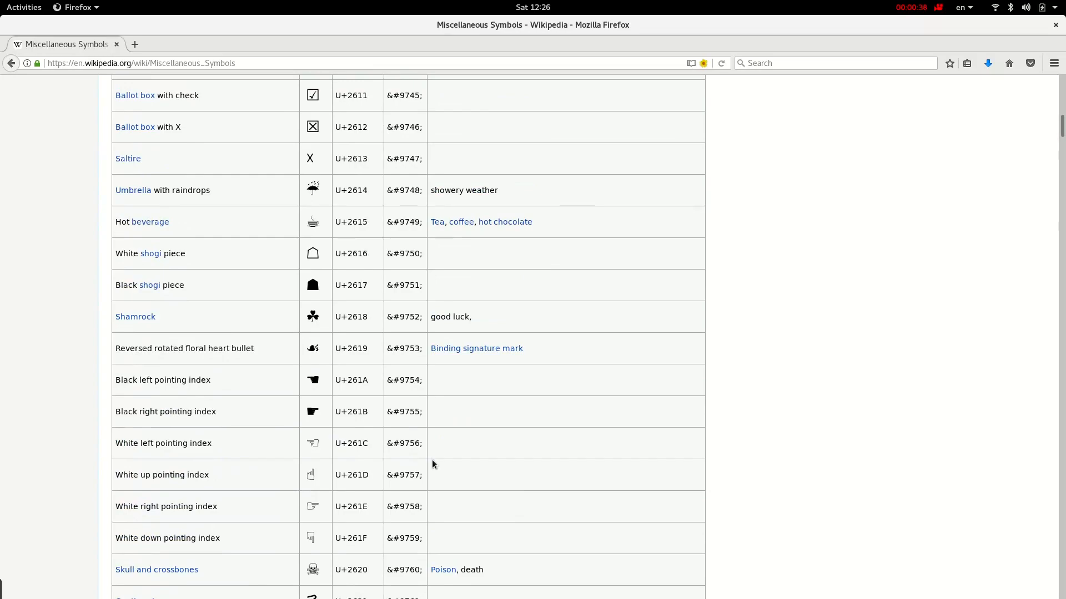
scroll(405, 470, "up", 4)
scroll(405, 470, "up", 4)
scroll(406, 470, "up", 3)
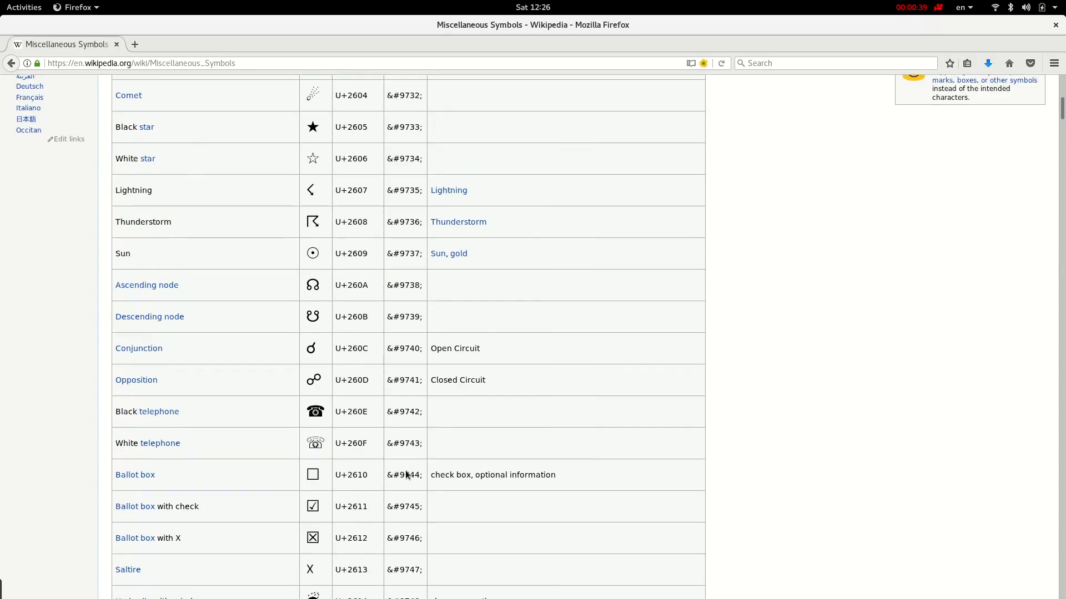
scroll(406, 475, "up", 4)
scroll(405, 475, "up", 5)
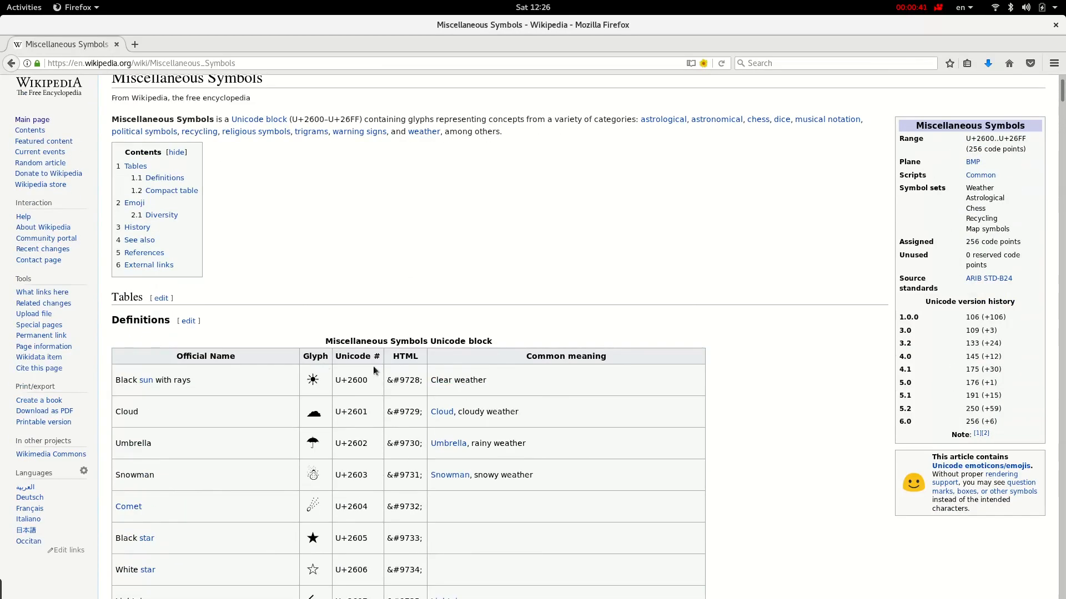
scroll(264, 139, "up", 2)
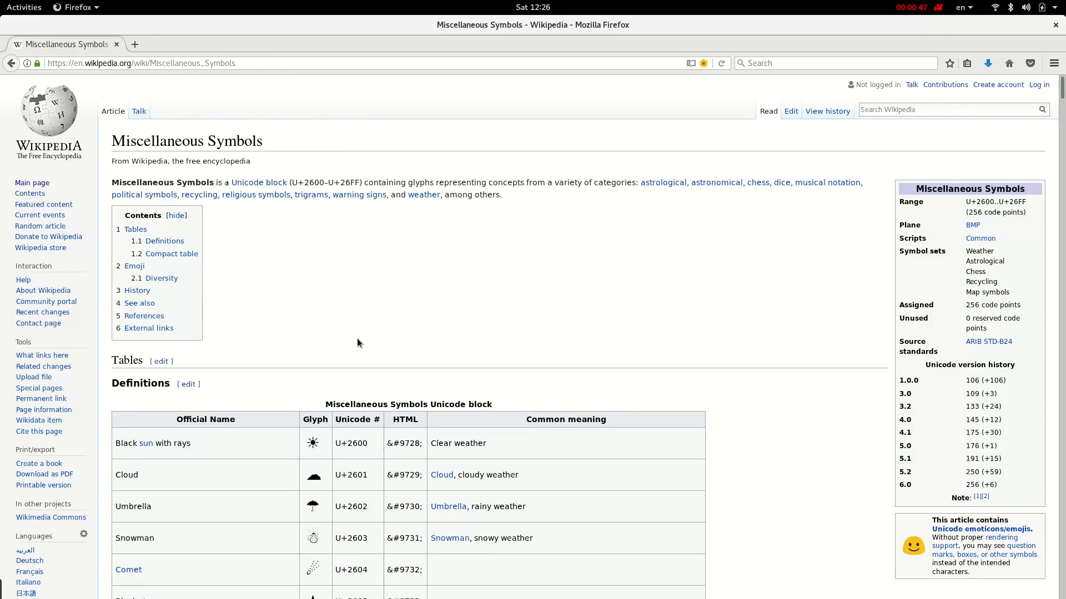
scroll(357, 338, "down", 4)
scroll(356, 392, "down", 2)
scroll(355, 391, "down", 3)
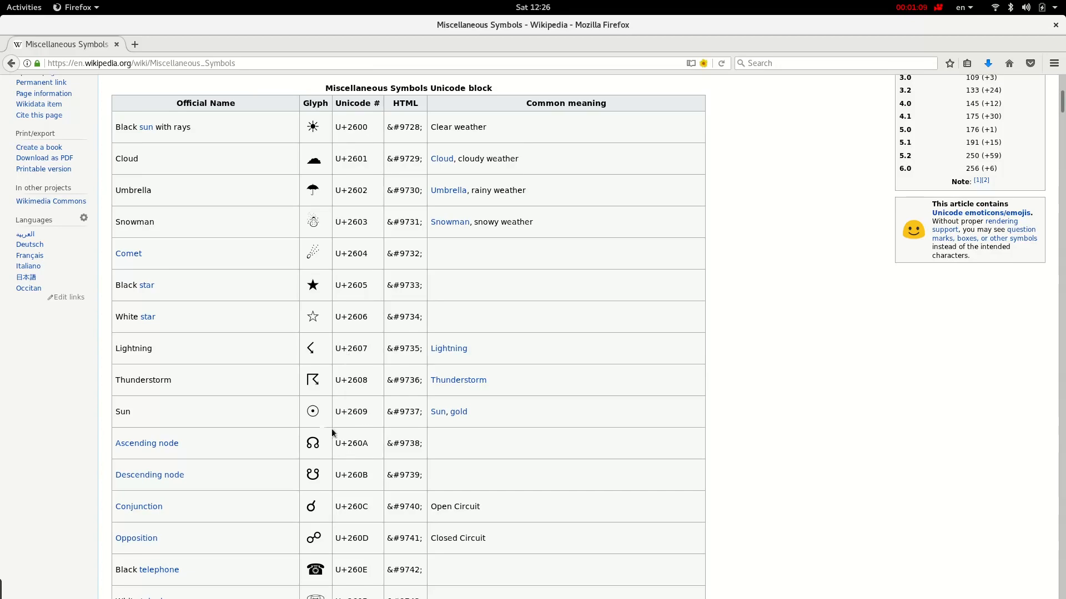
scroll(345, 491, "down", 1)
scroll(352, 528, "down", 3)
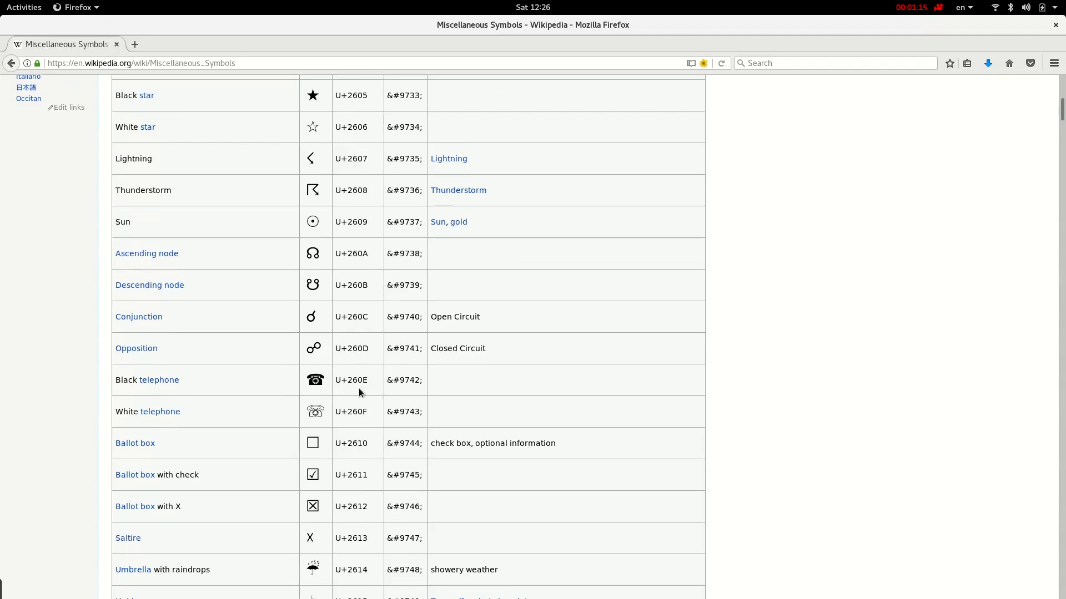
scroll(367, 384, "down", 2)
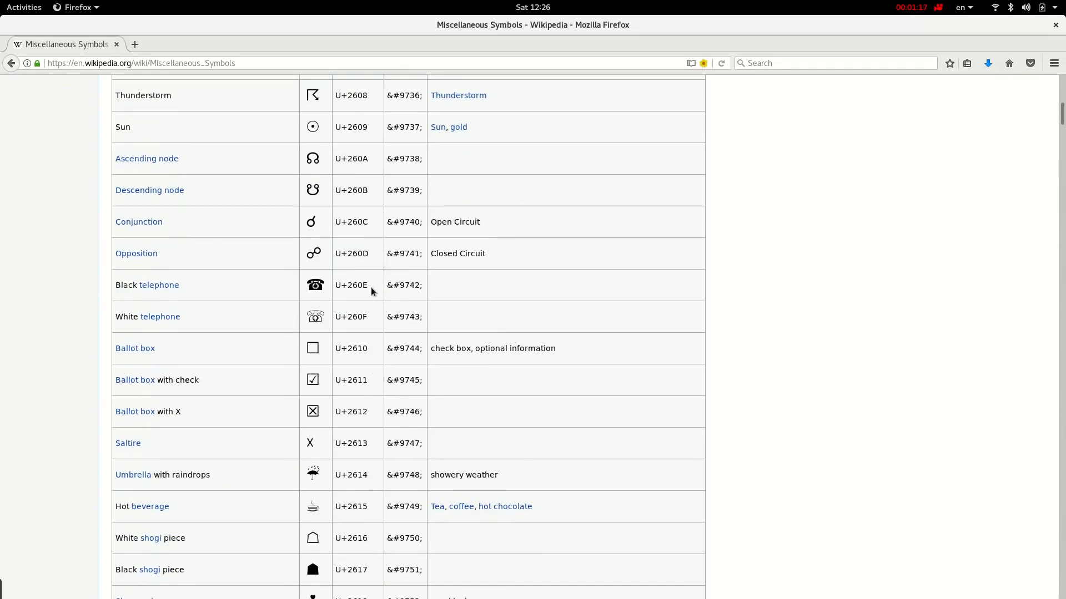
Highlight the Black telephone code U+260E in the Wikipedia symbols table to note it.
left_click_drag(371, 290, 335, 291)
left_click(343, 293)
left_click_drag(370, 288, 332, 292)
left_click(354, 292)
left_click_drag(348, 287, 336, 289)
left_click(367, 292)
Close the terminal and launch the Kate/KWrite editor from the Alt+F2 run prompt.
key("ctrl+alt+t")
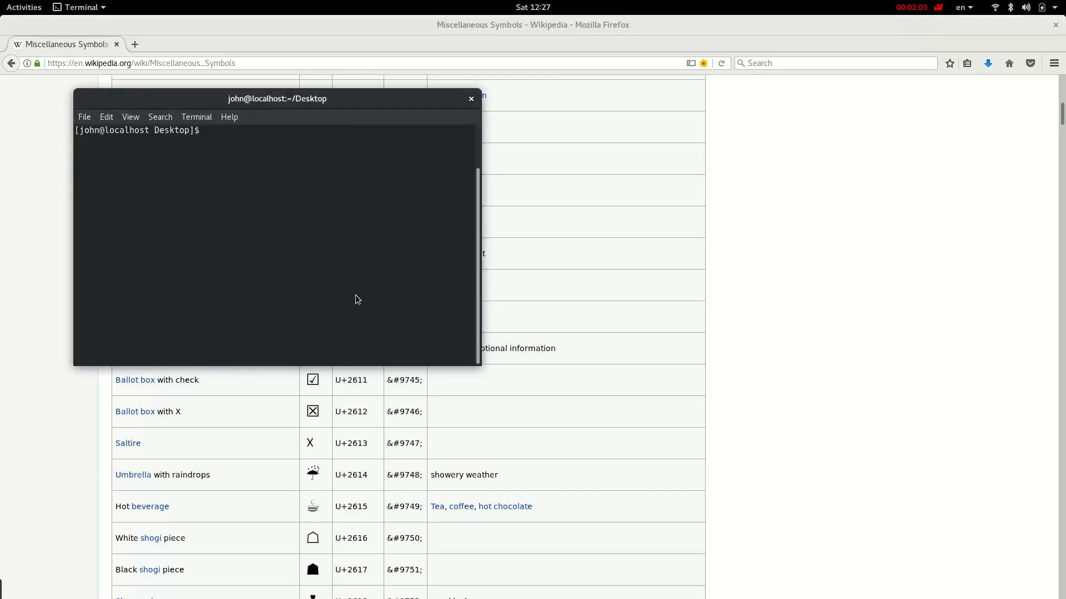
key("ctrl+d")
key("alt+F2")
type("l")
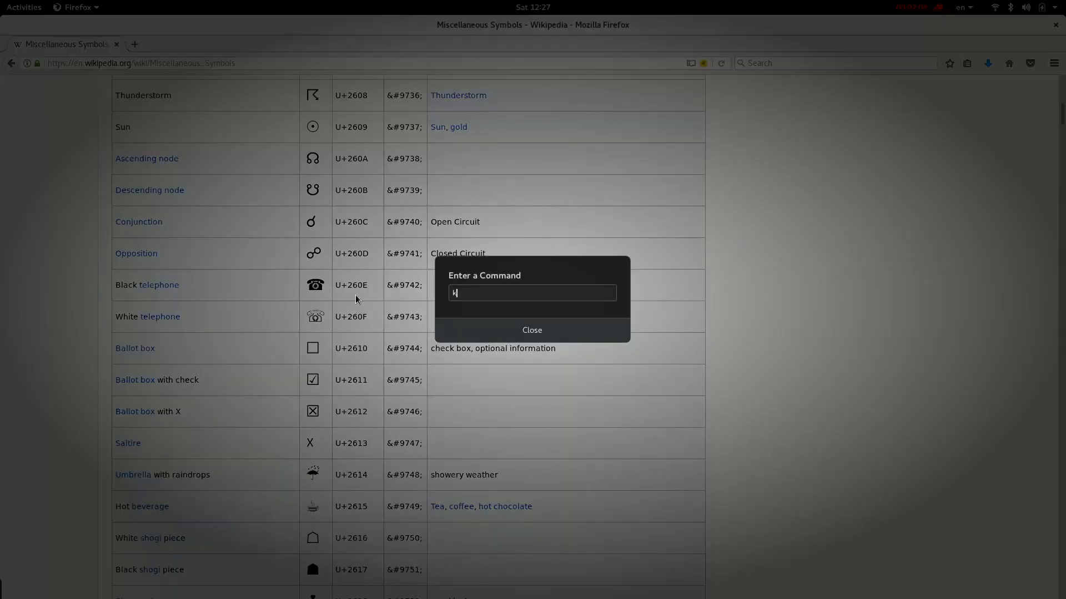
type("kate")
key("Return")
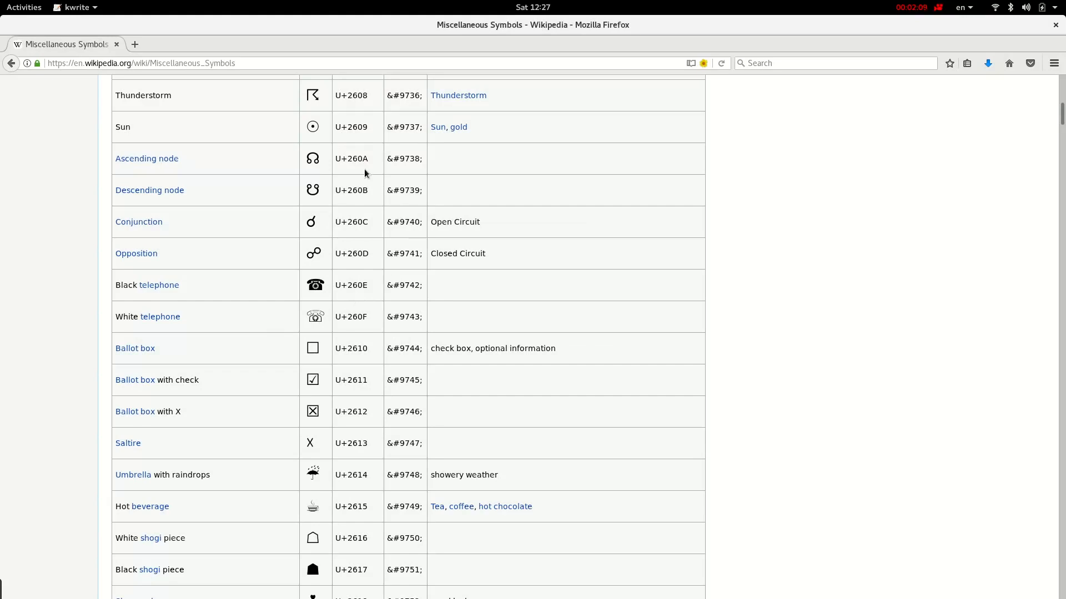
type("f")
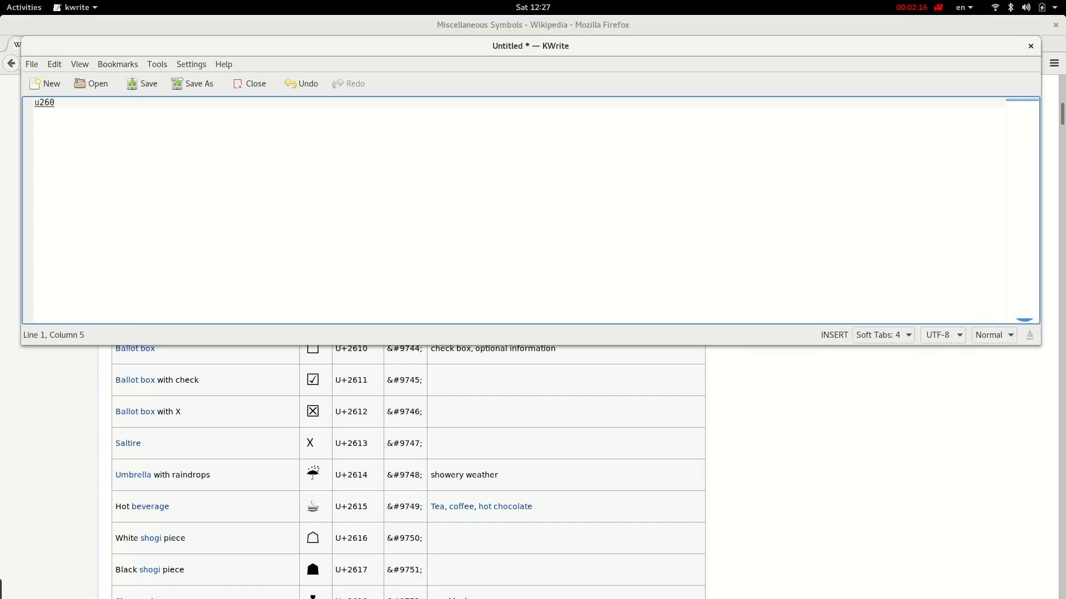
type("e")
Convert the code 260e into the ☎ telephone symbol and return to the KWrite document.
key("Return")
key("super")
left_click(197, 189)
scroll(143, 169, "up", 6)
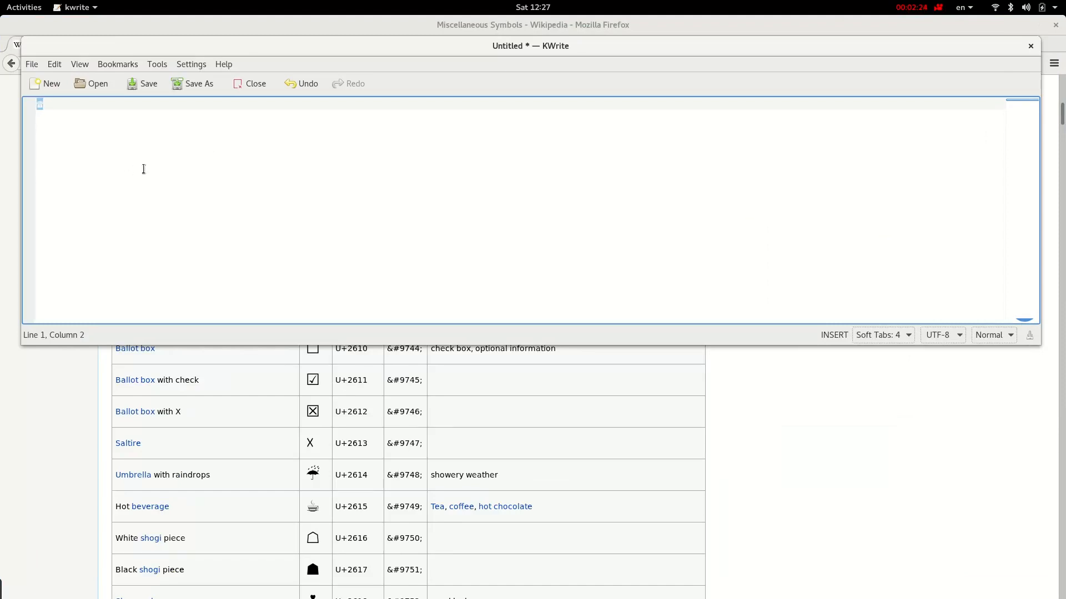
scroll(166, 184, "up", 2)
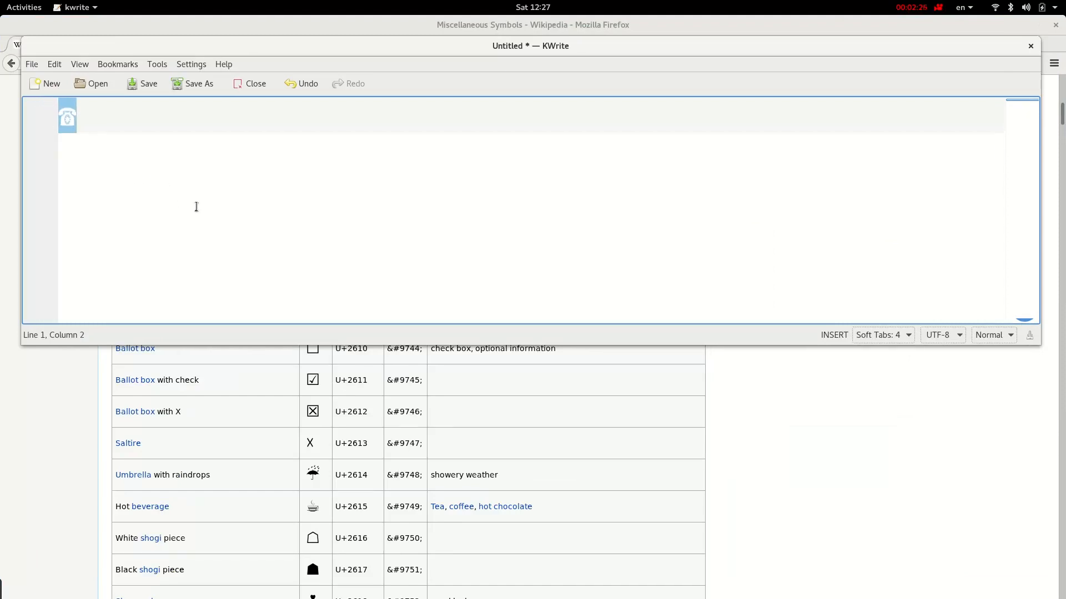
scroll(196, 207, "up", 2)
scroll(208, 208, "up", 2)
scroll(214, 226, "up", 2)
scroll(213, 225, "up", 1)
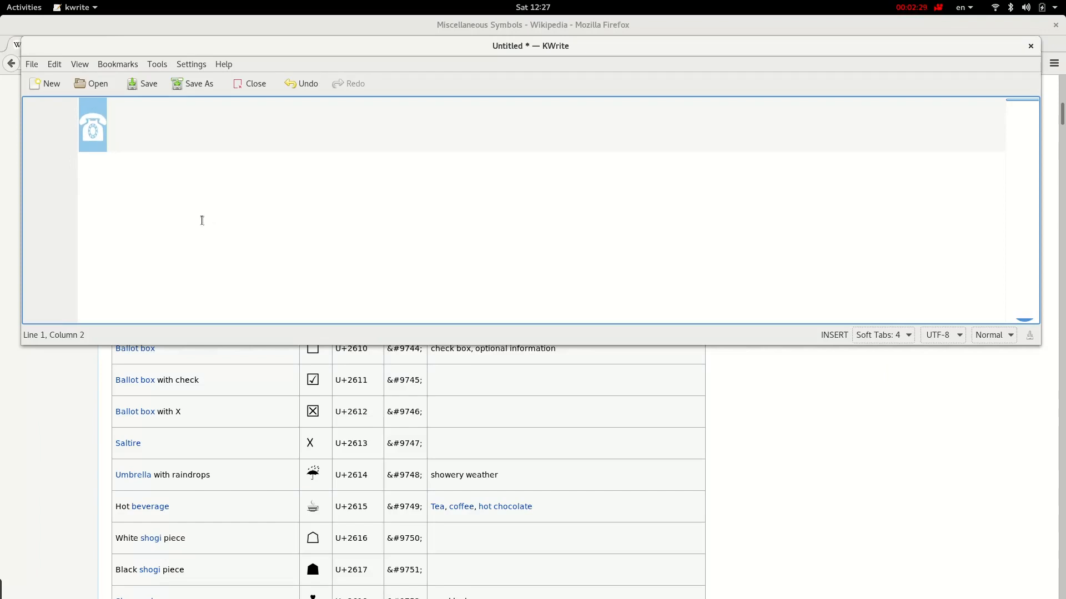
Start an empty second line under the telephone and look up Hot beverage U+2615 in Firefox.
left_click(202, 220)
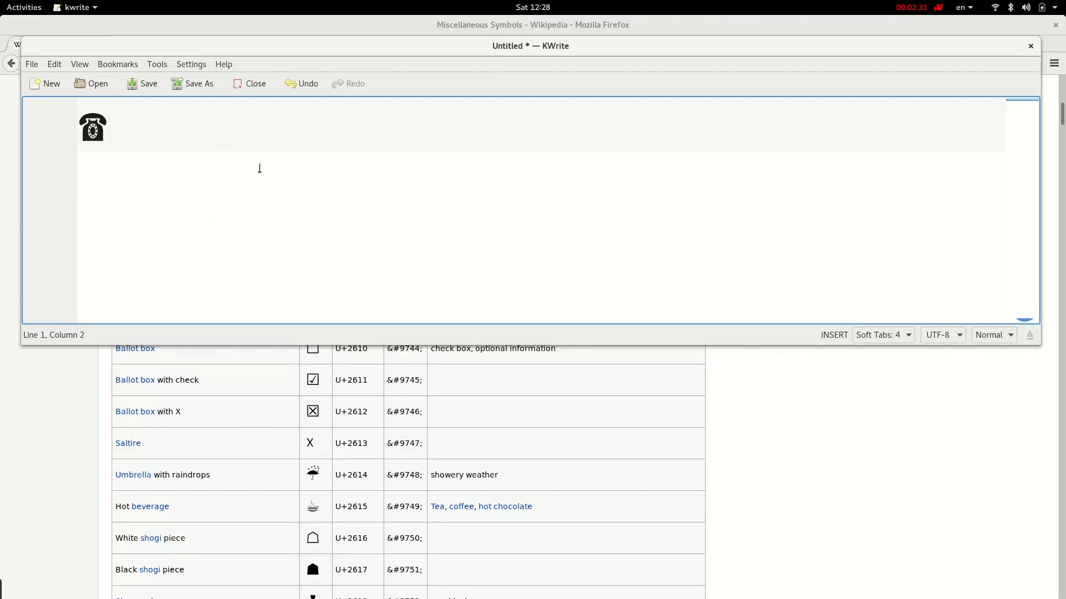
type("f")
key("BackSpace")
key("Return")
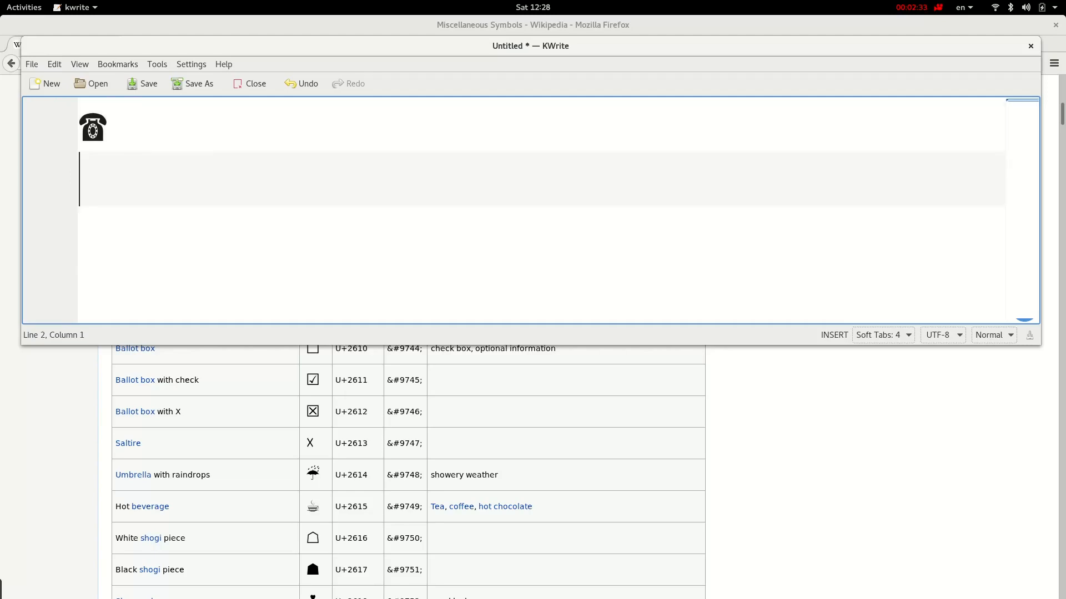
key("alt+Tab")
scroll(346, 425, "down", 2)
scroll(384, 459, "down", 3)
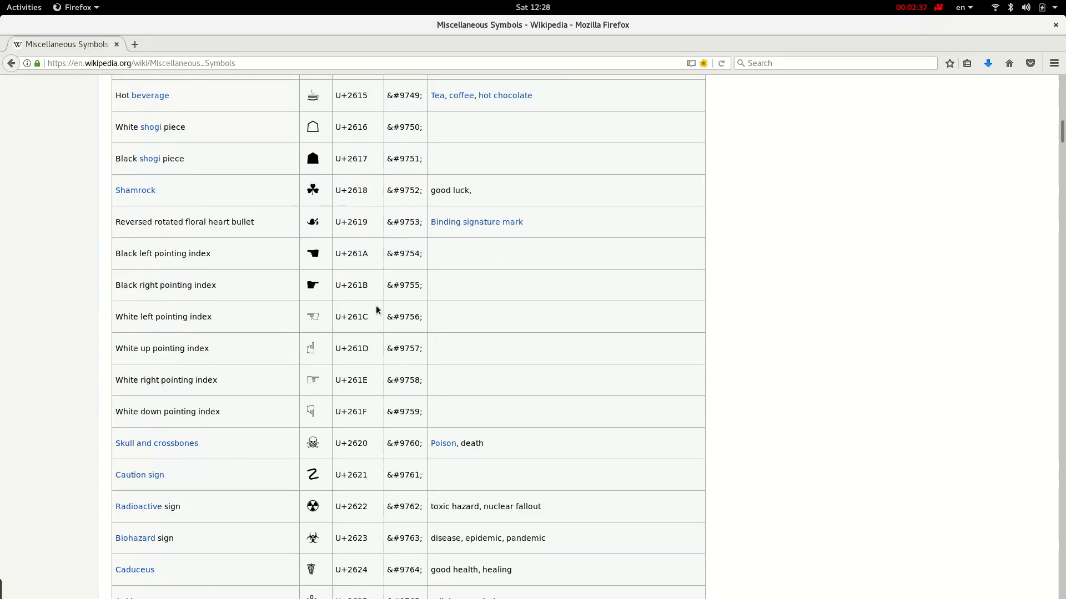
scroll(346, 142, "up", 1)
scroll(344, 128, "up", 1)
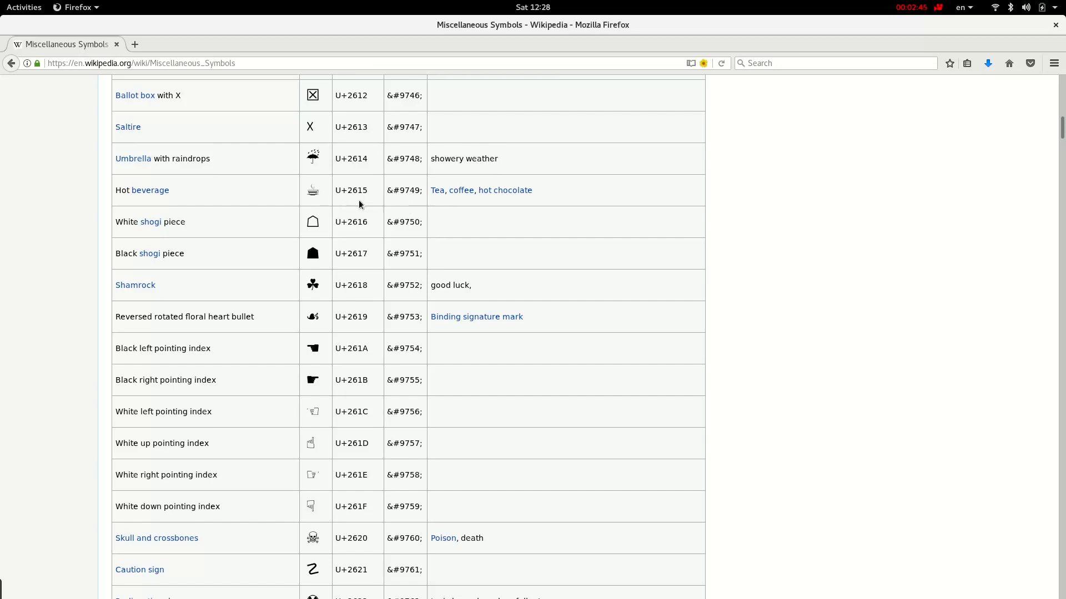
key("alt+Tab")
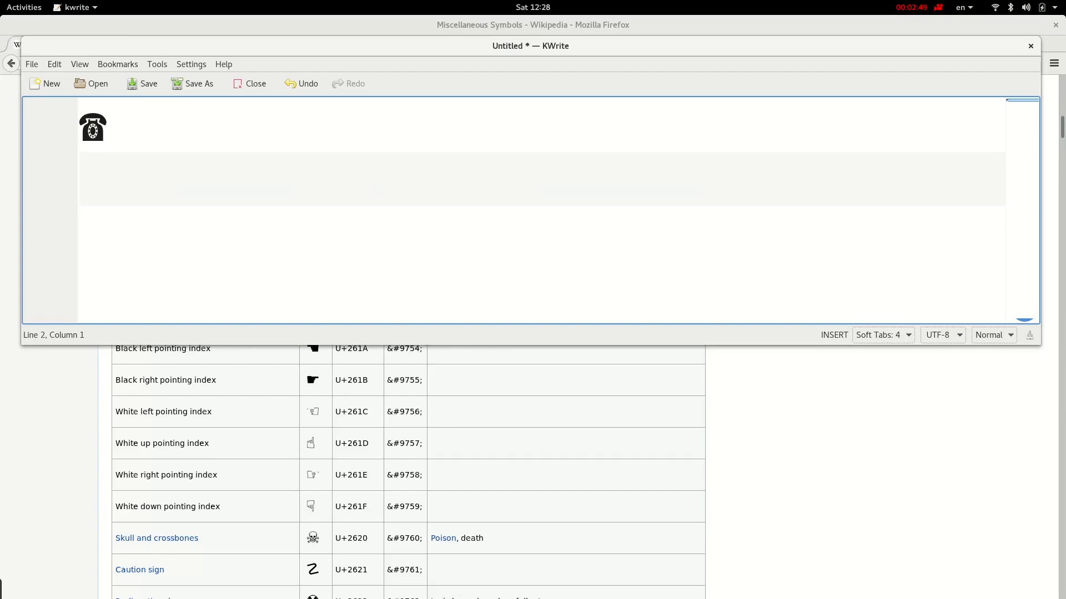
Insert the ☕ hot beverage symbol (U+2615) on line two and start a third line.
key("ctrl+shift+u")
type("2615")
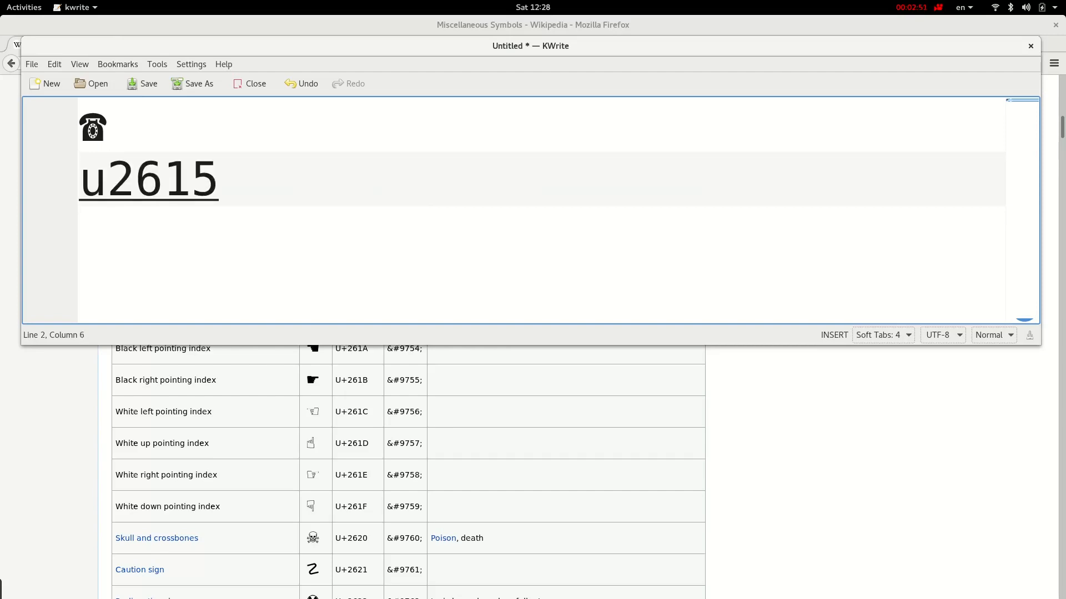
key("Return")
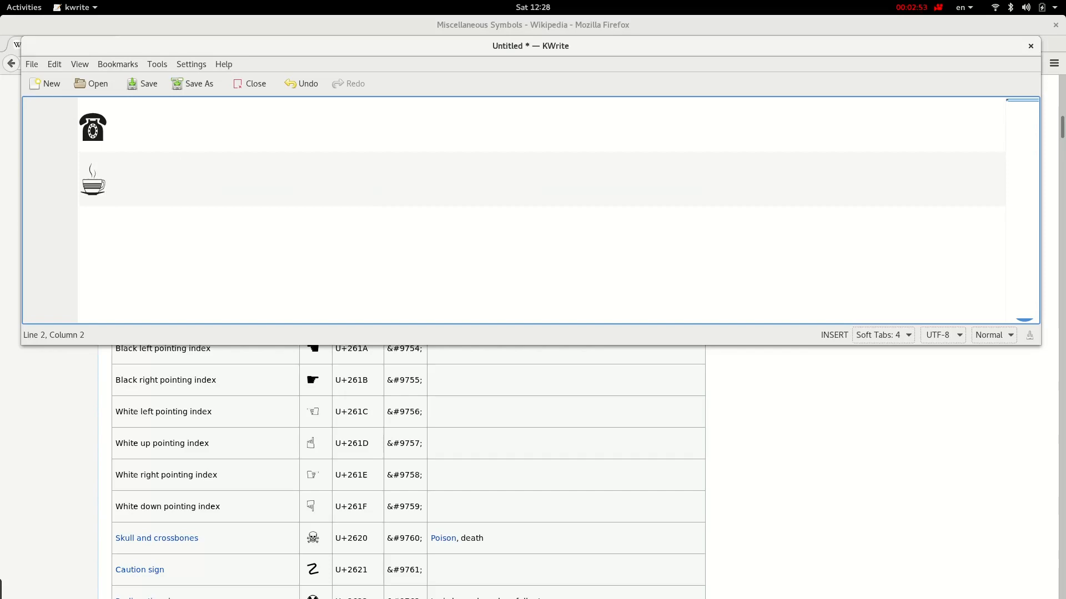
key("Return")
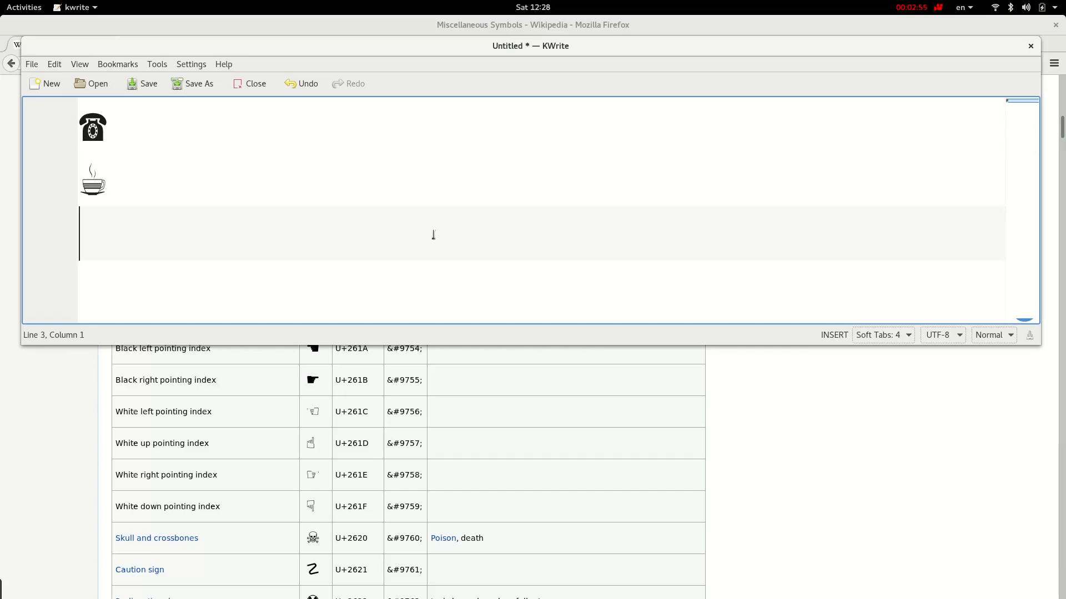
Remove the stray f and switch to Firefox to find the Ballot box rows.
key("alt+Tab")
scroll(433, 335, "down", 3)
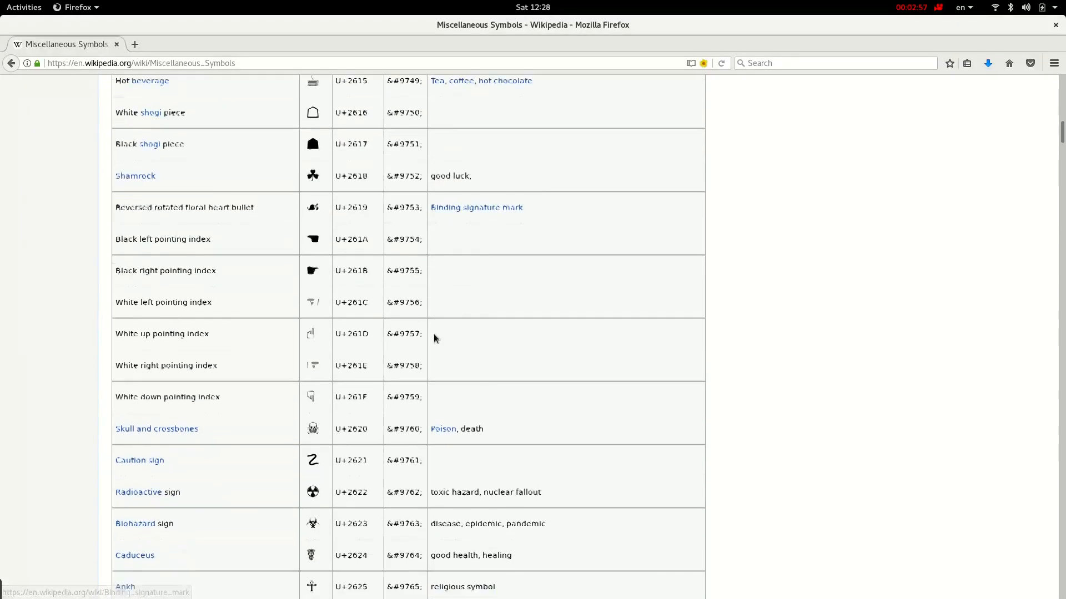
scroll(433, 335, "down", 3)
key("alt+Tab")
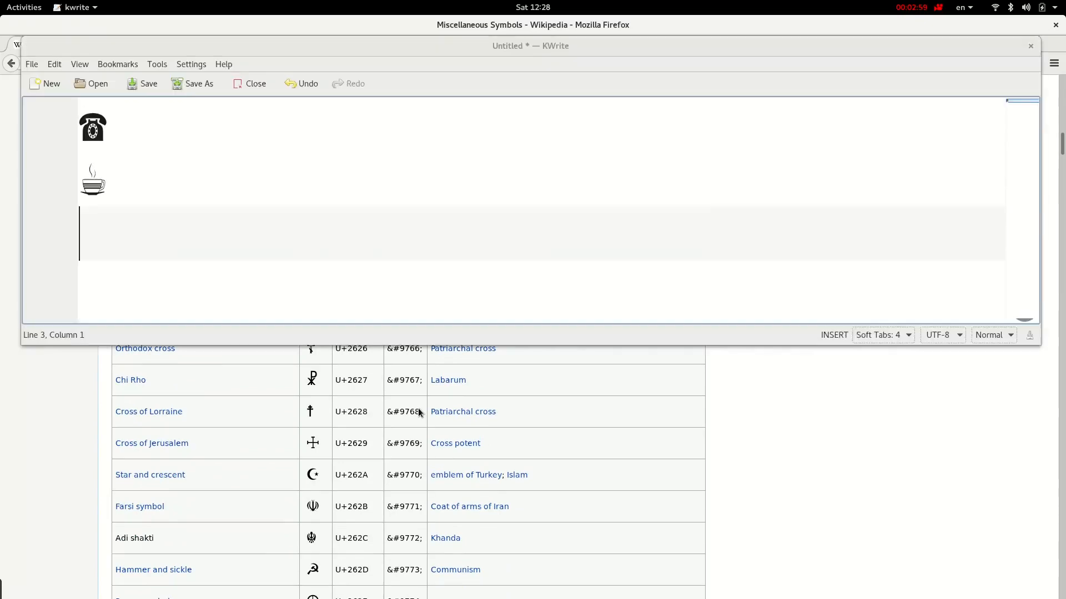
key("alt+Tab")
key("alt+Tab")
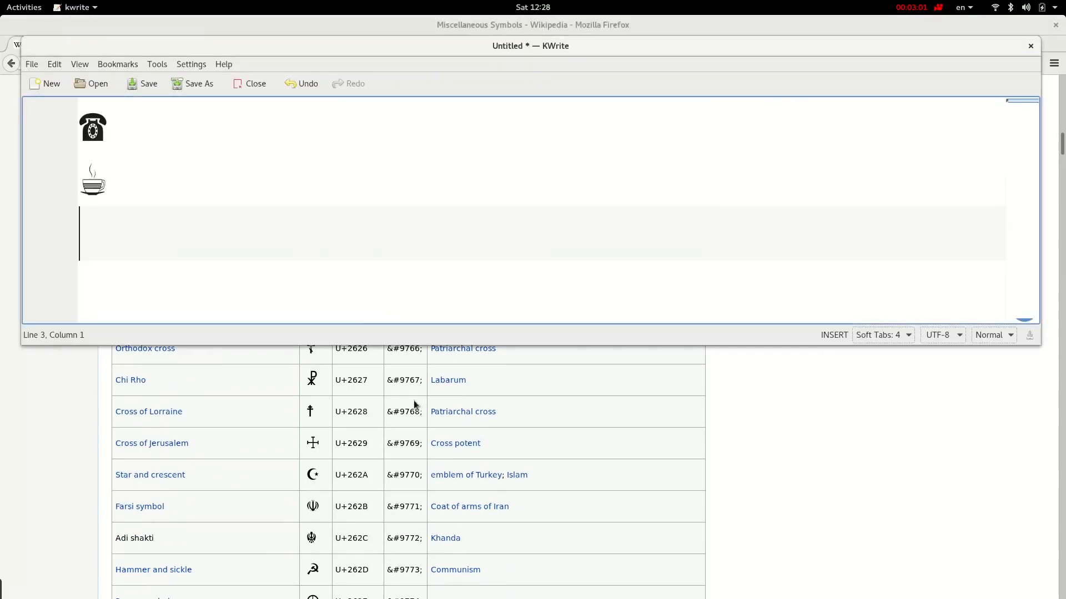
type("f")
key("BackSpace")
key("alt+Tab")
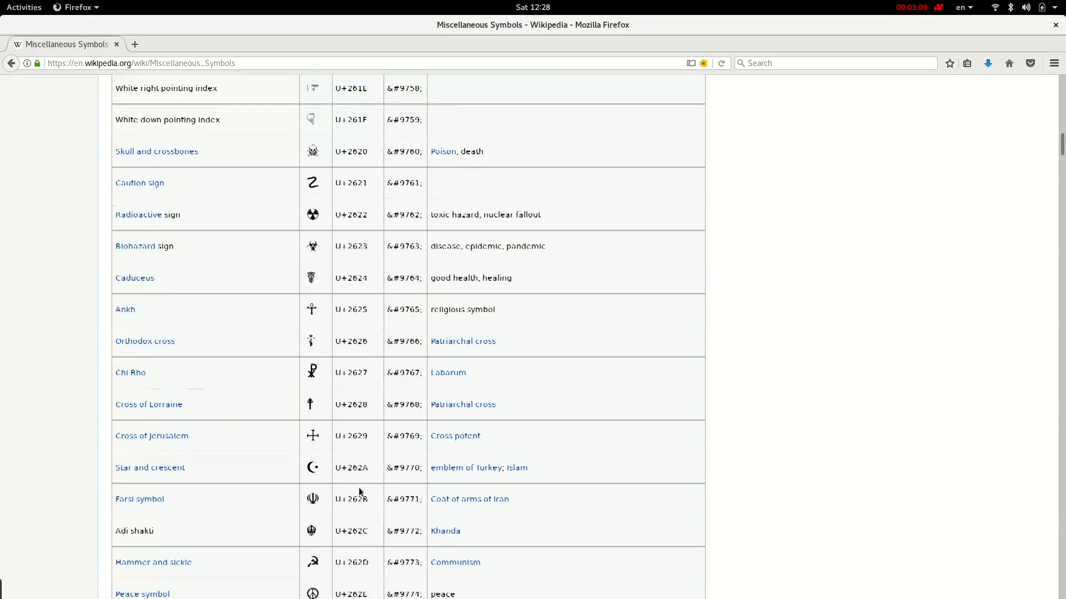
scroll(361, 491, "down", 3)
scroll(440, 458, "up", 3)
scroll(453, 448, "up", 3)
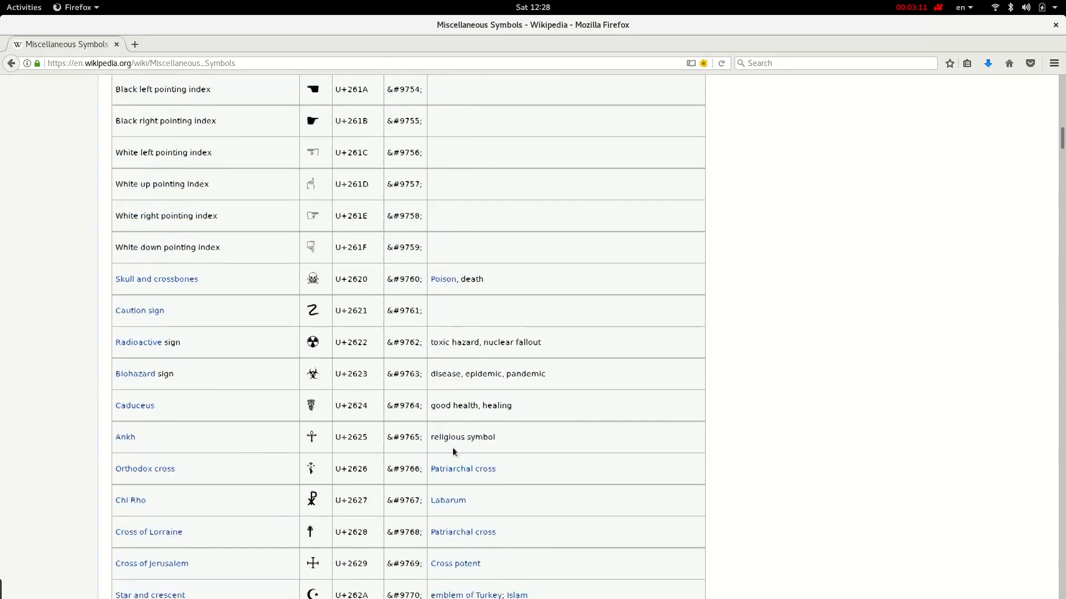
scroll(452, 448, "up", 3)
scroll(421, 500, "up", 2)
scroll(420, 499, "up", 1)
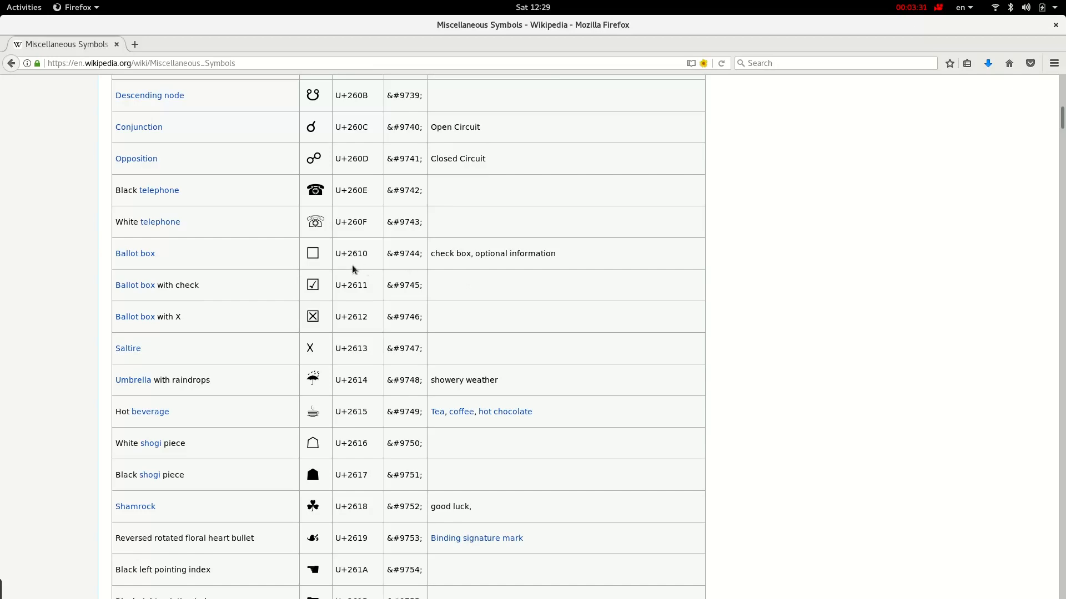
Write 'Check the correct answer:' with options a and b tab-spaced on the next line.
key("alt+Tab")
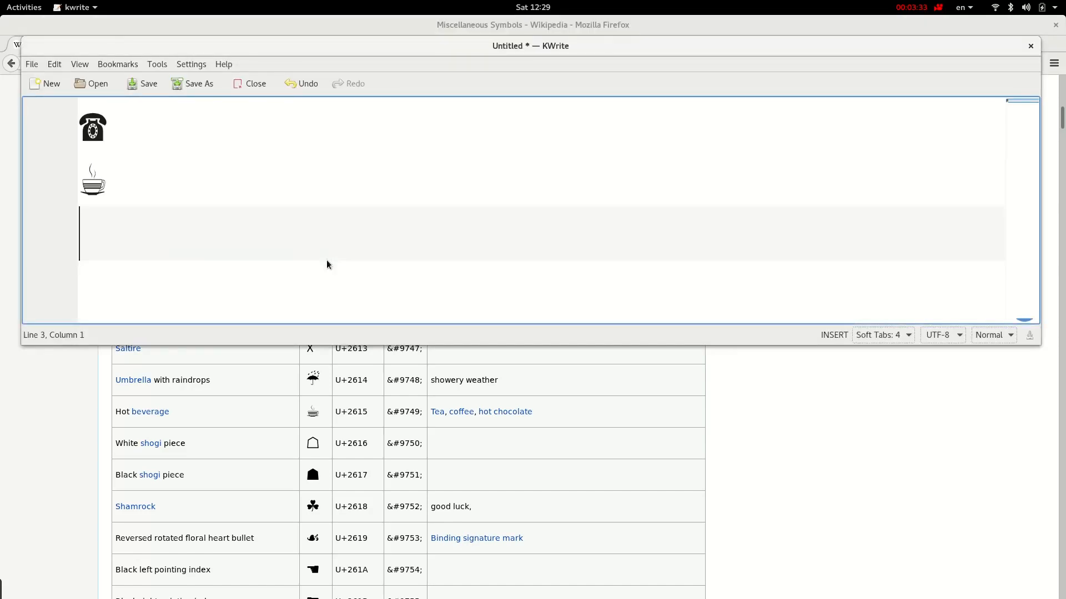
type("Check the c")
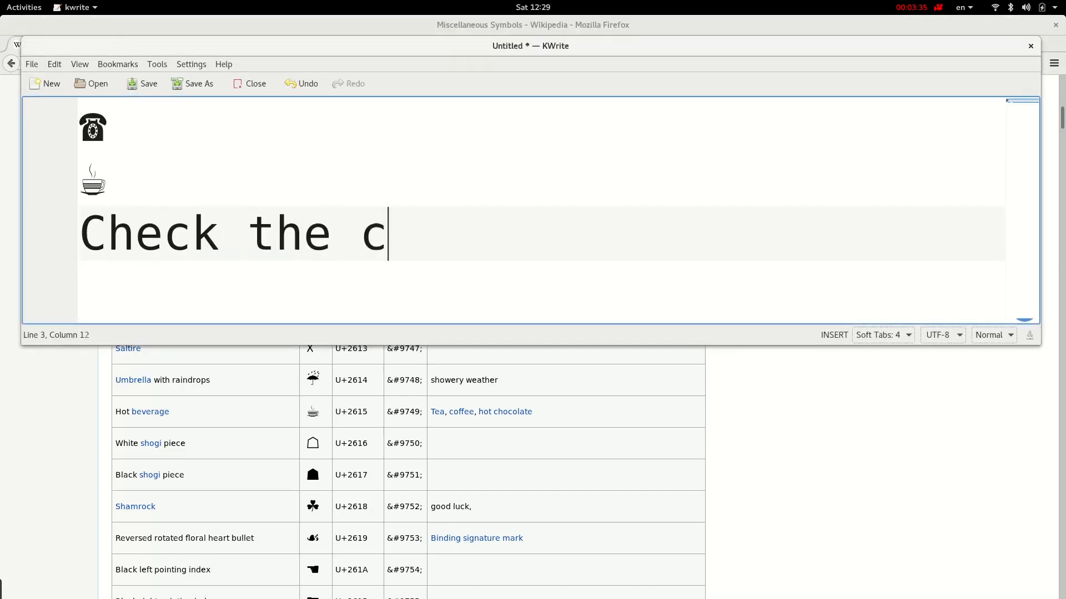
type("orrect ans")
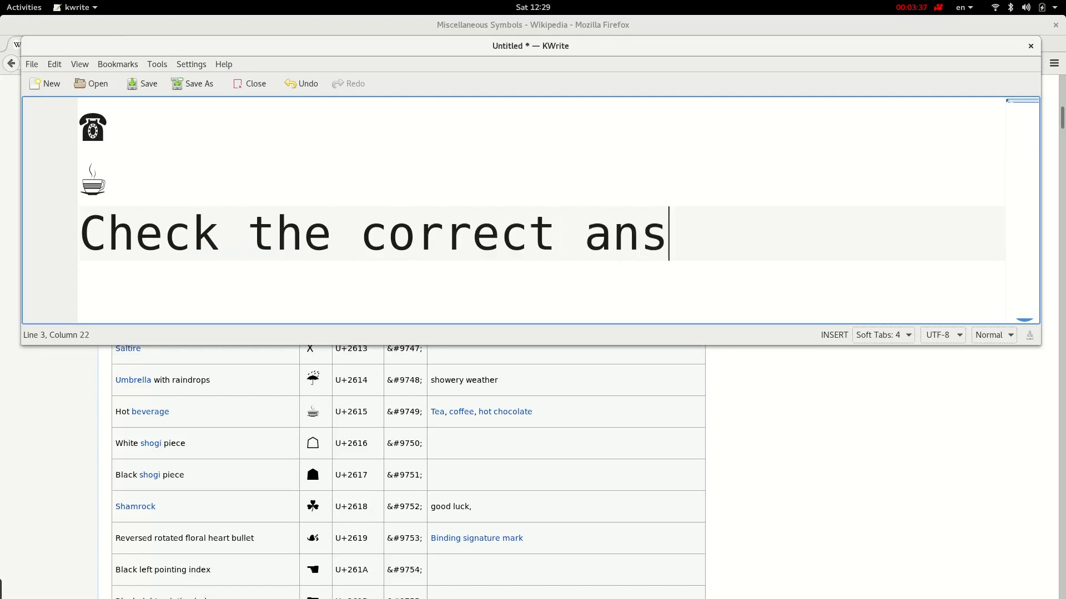
type("wer:")
key("Return")
type("a")
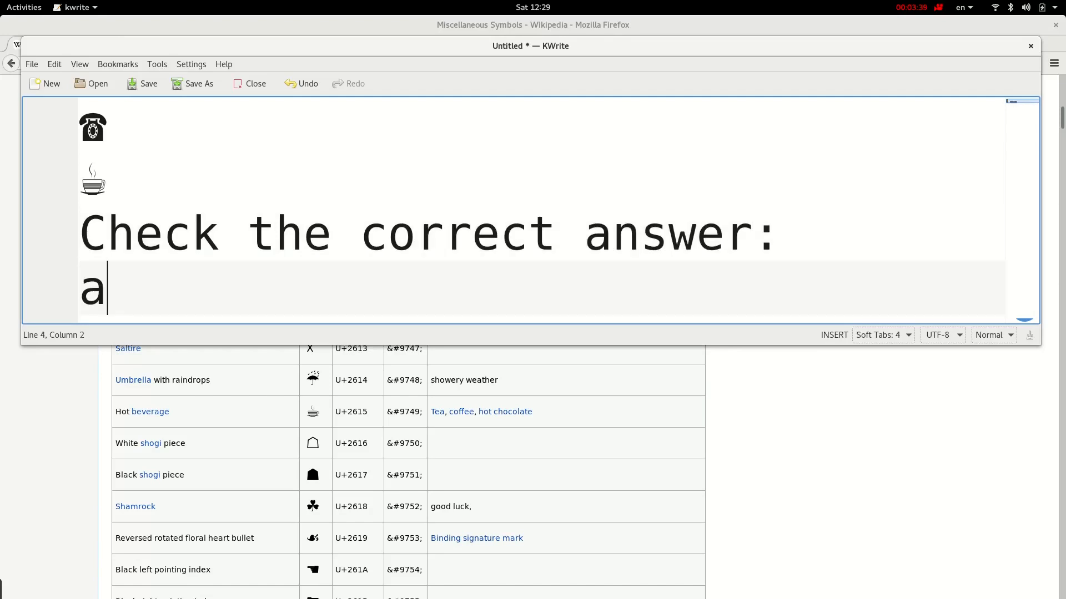
key("Tab")
key("Tab")
key("Tab")
type("b")
Add a space after option a, delete the stray f, and switch back to the symbols page.
key("Left")
key("Home")
key("Up")
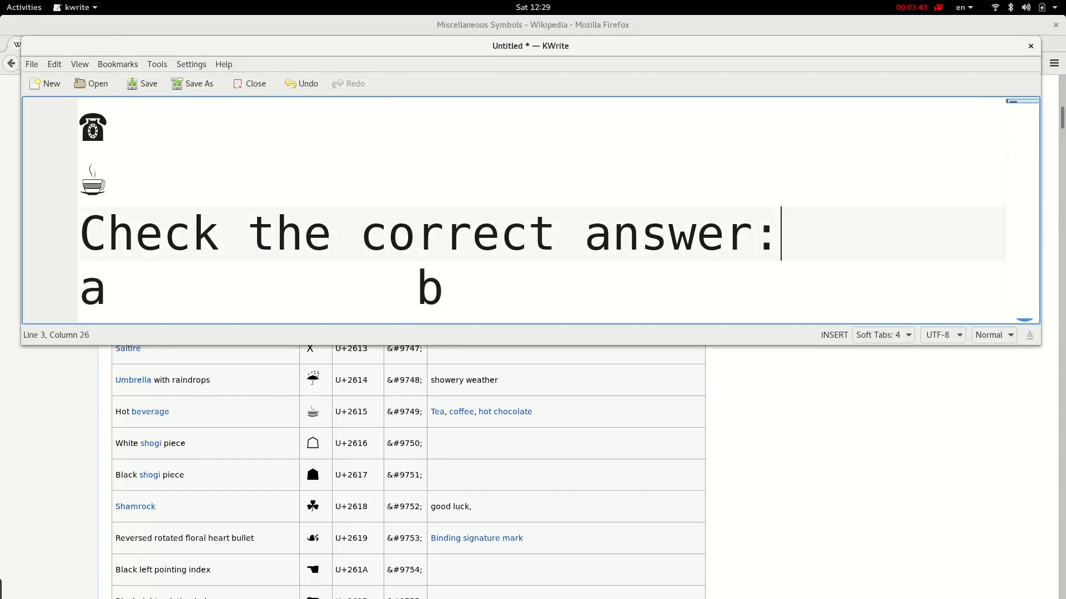
key("Down")
key("Right")
type("f")
key("BackSpace")
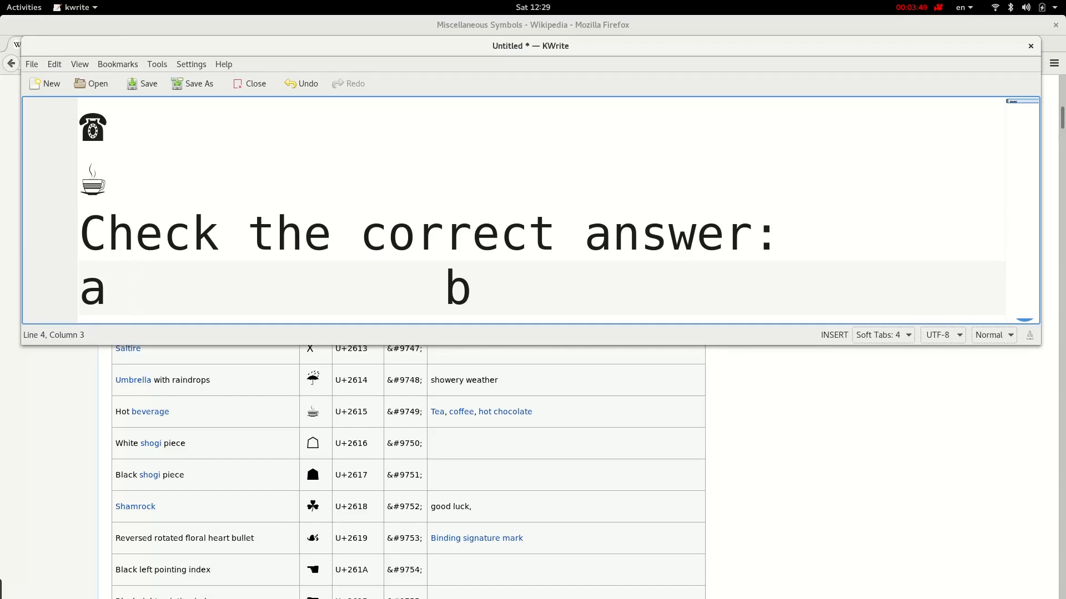
key("alt+Tab")
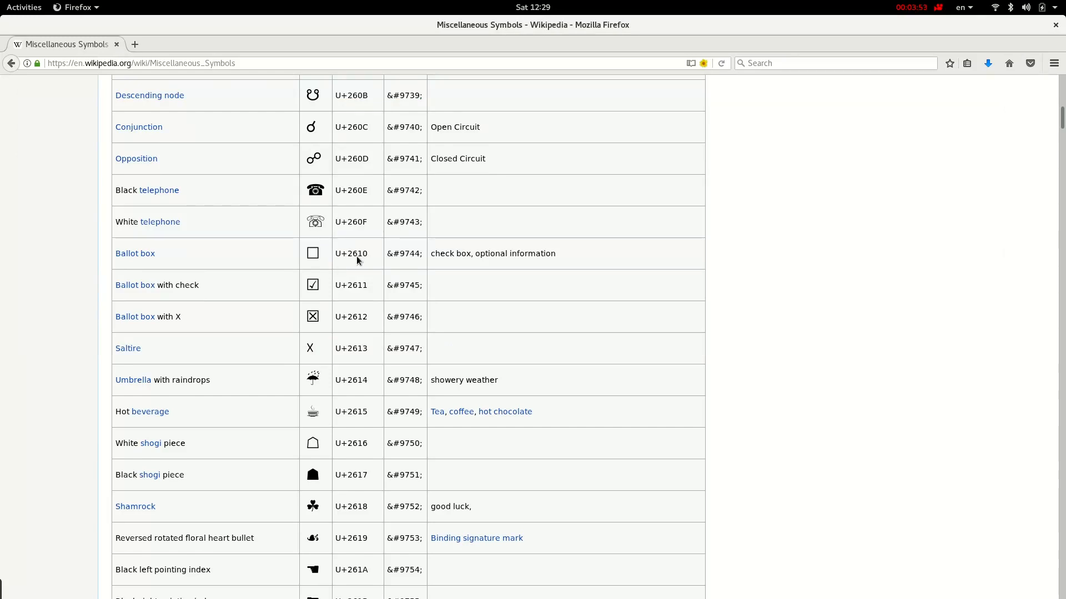
Insert a ☐ ballot box (U+2610) after option a and another after option b.
key("alt+Tab")
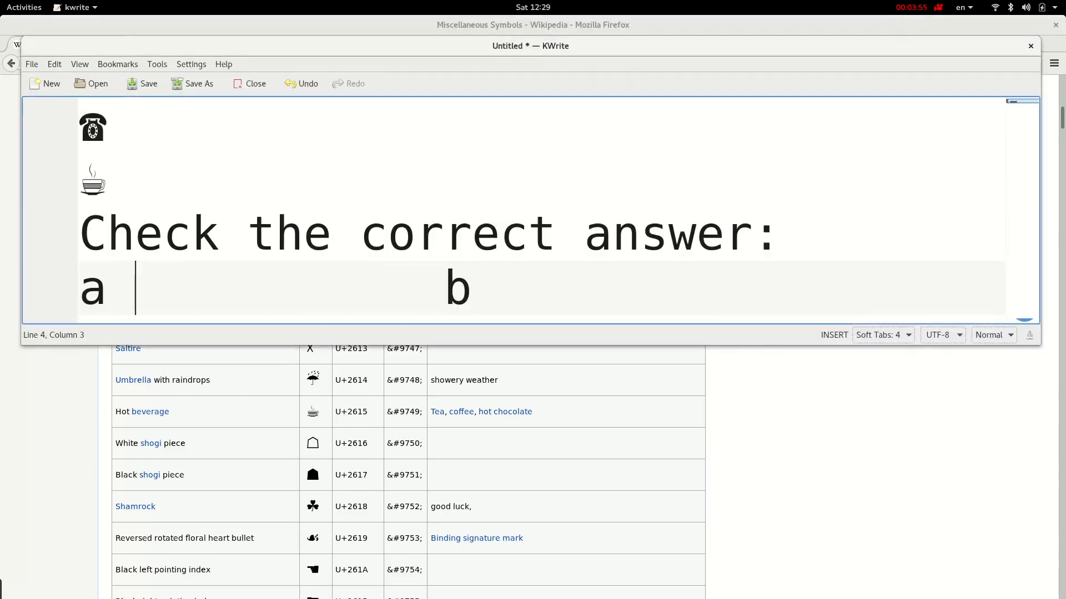
key("ctrl+shift+u")
type("u2610")
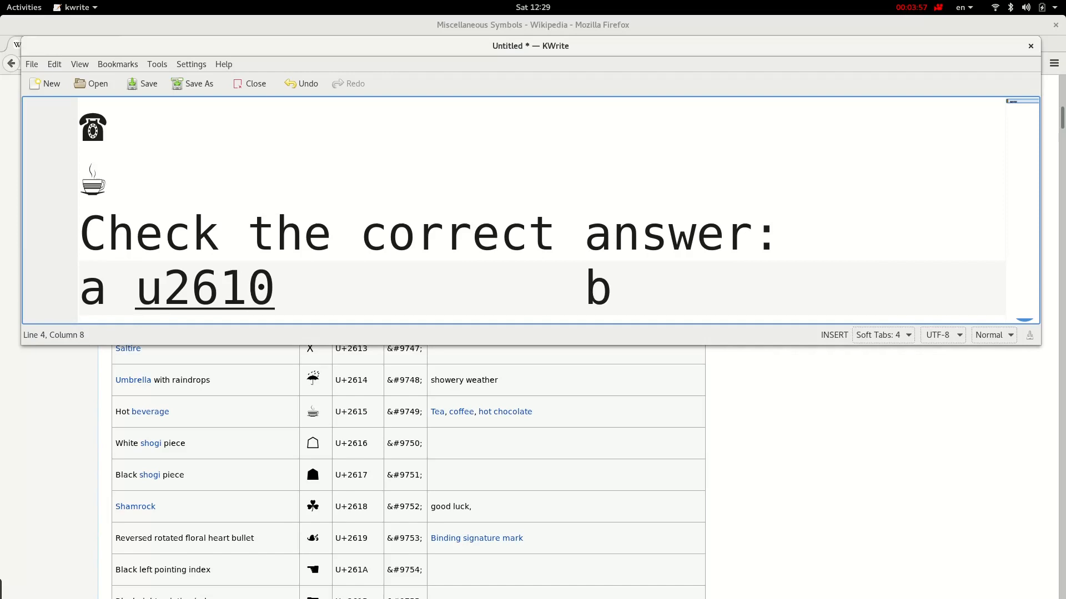
key("Return")
key("End")
key("Right")
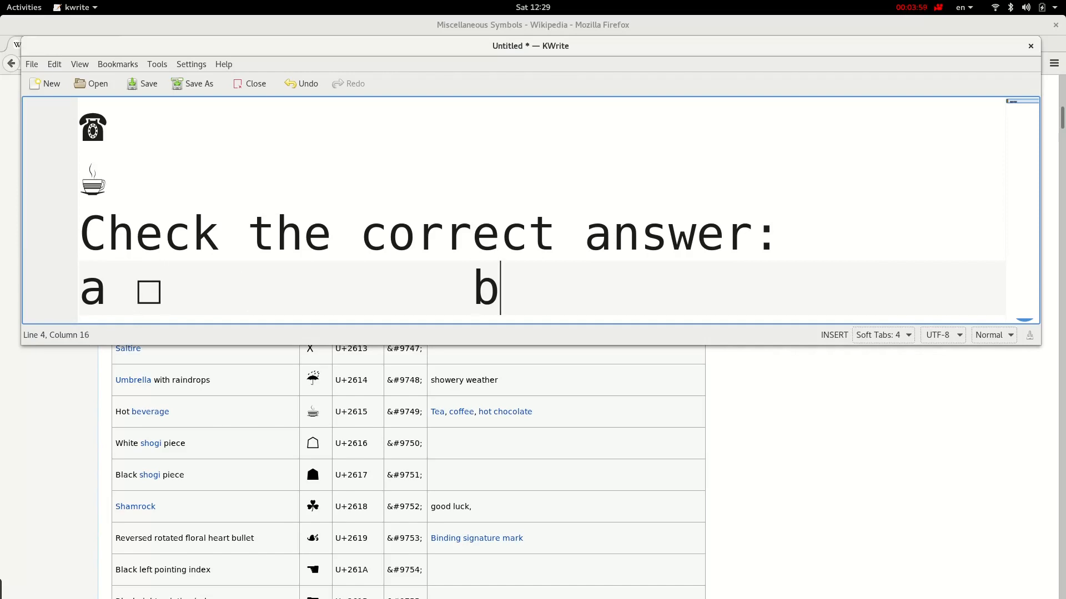
key("ctrl+shift+u")
type("2610")
key("Return")
Glance at the 2615 code in Firefox and bring the finished quiz document back to front.
double_click(356, 413)
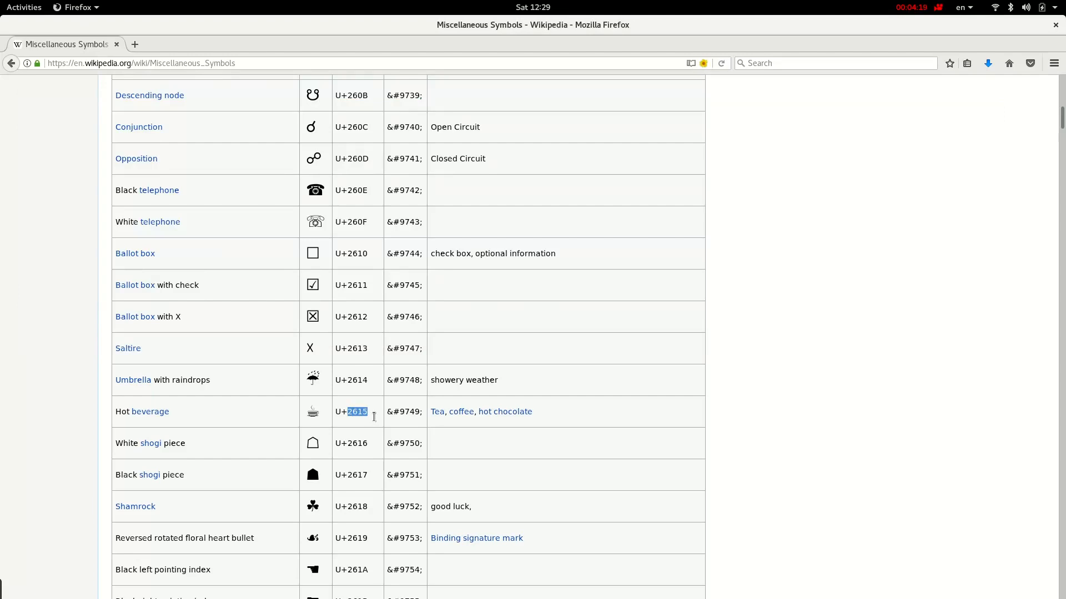
key("alt+Tab")
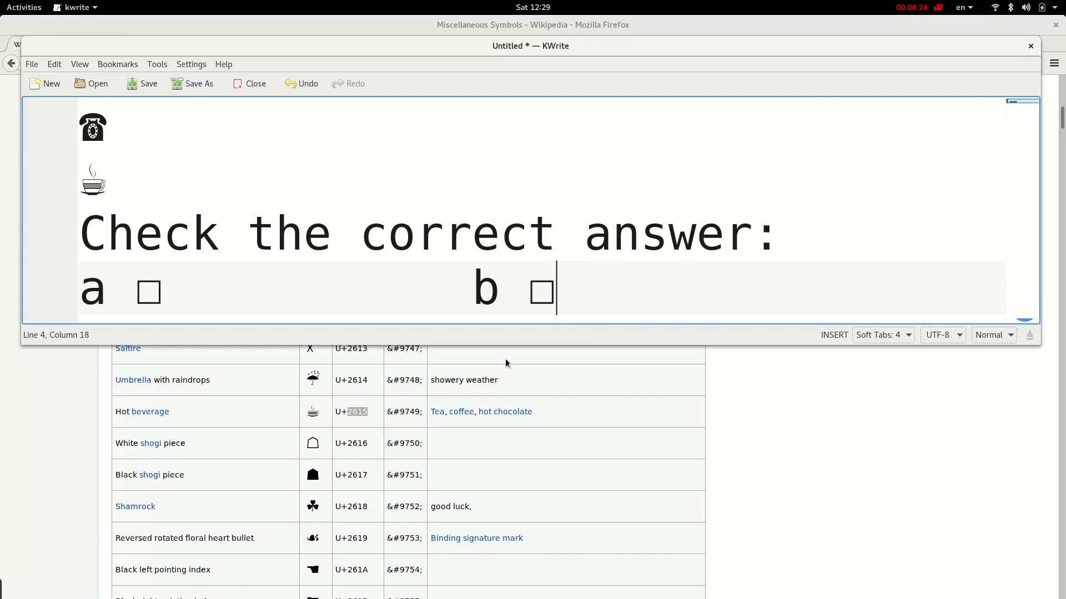
key("alt+Tab")
key("alt+Tab")
left_click(872, 420)
key("alt+Tab")
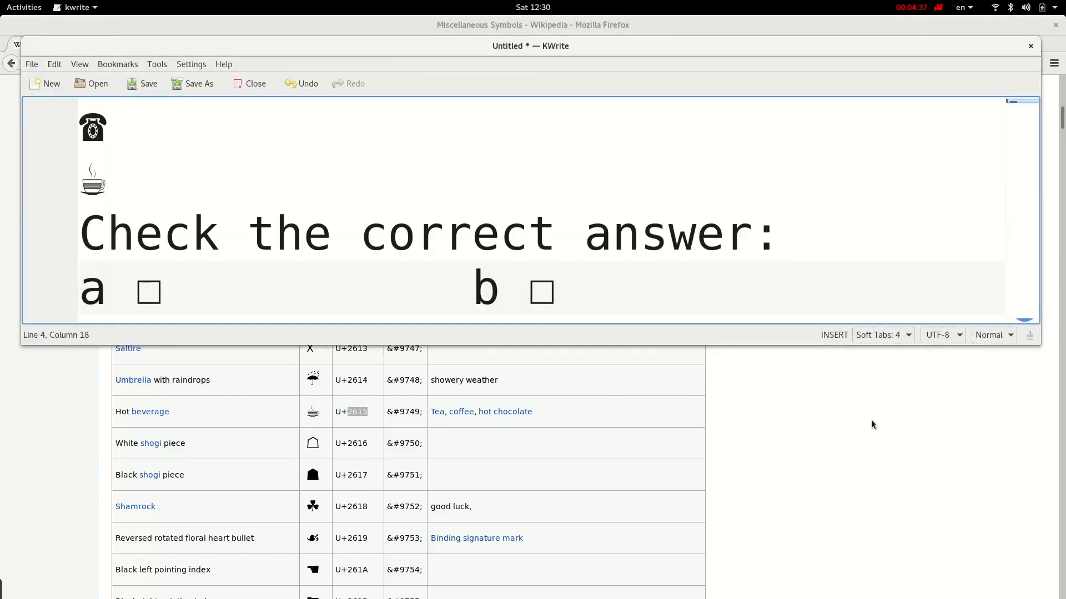